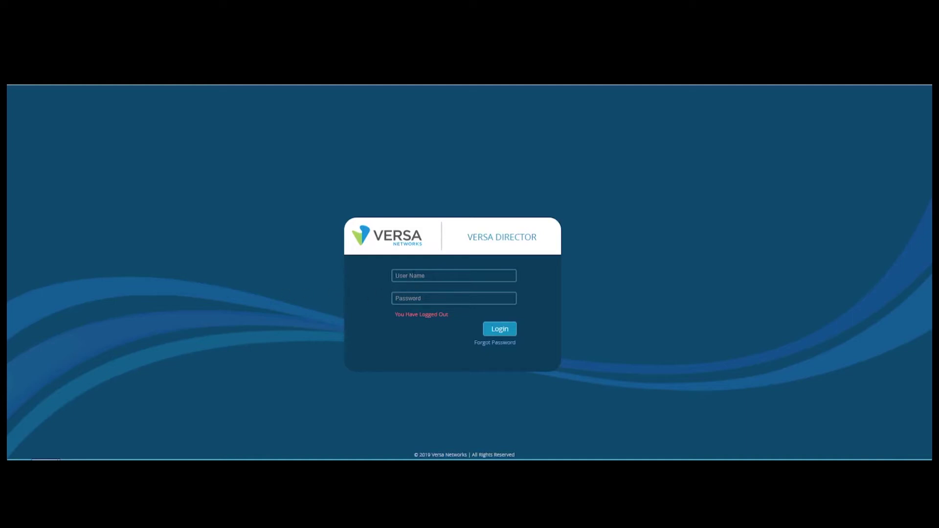
Step: Sign in to Versa Director with the lab user's credentials
{"action": "type", "text": "labuser110*********"}
{"action": "left_click", "coordinate": [504, 332]}
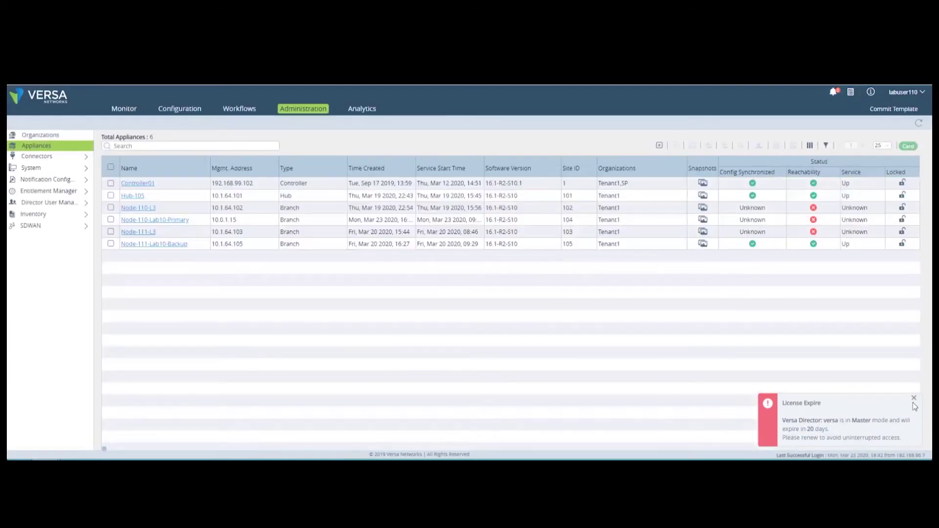
Step: Dismiss the license-expiry popup and start a new template under Workflows > Template > Templates
{"action": "left_click", "coordinate": [914, 398]}
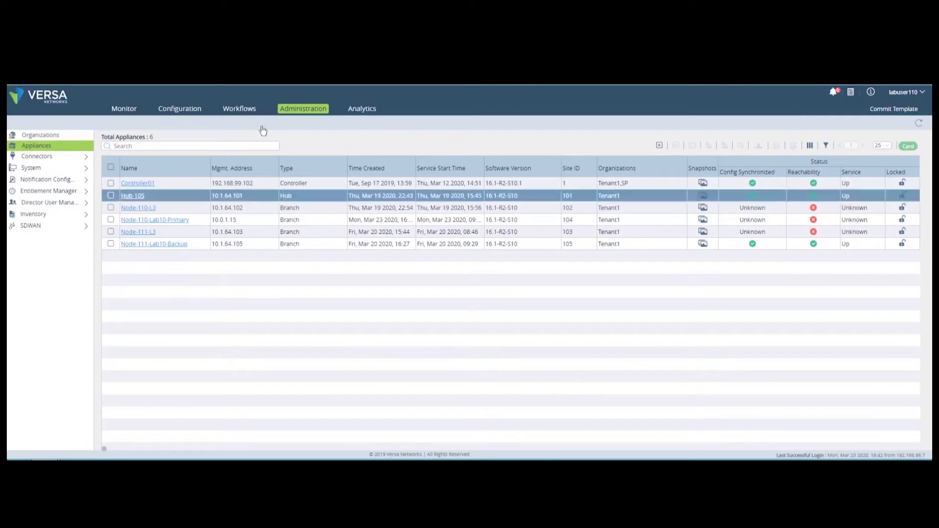
{"action": "left_click", "coordinate": [242, 112]}
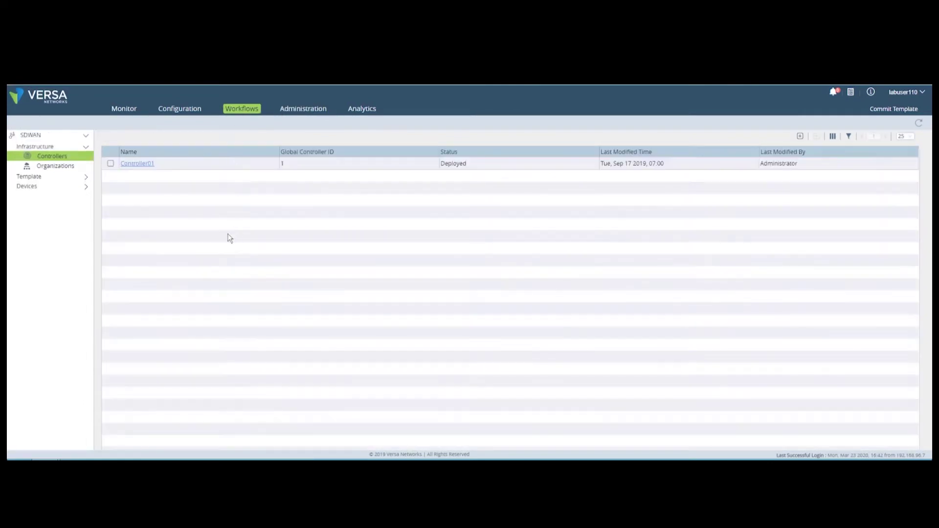
{"action": "left_click", "coordinate": [44, 177]}
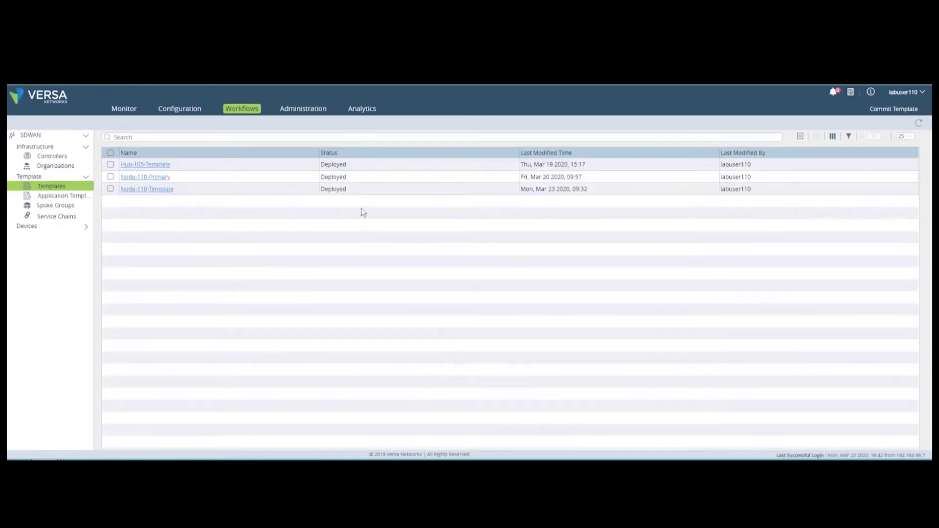
{"action": "left_click", "coordinate": [800, 139]}
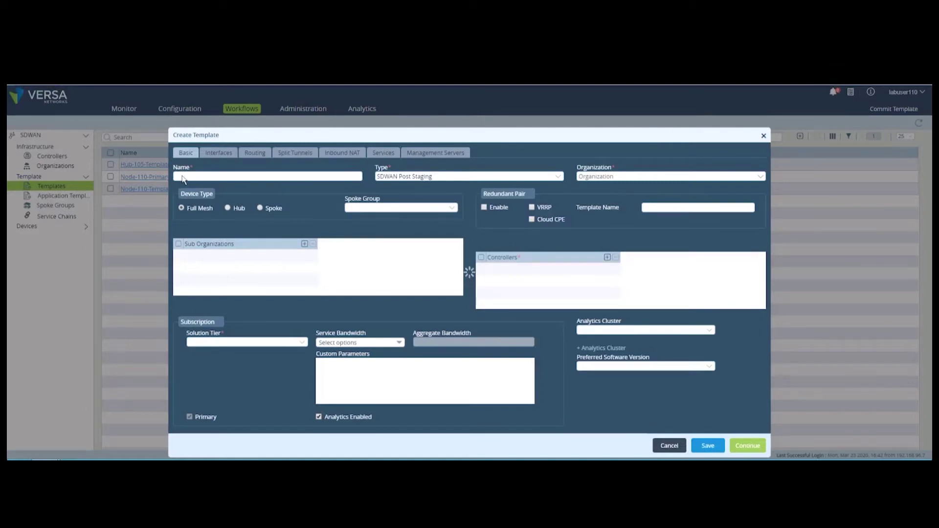
Step: Name the template Template-Service-Templates, assign it to Tenant1 and add Controller01
{"action": "left_click", "coordinate": [182, 177]}
{"action": "type", "text": "T"}
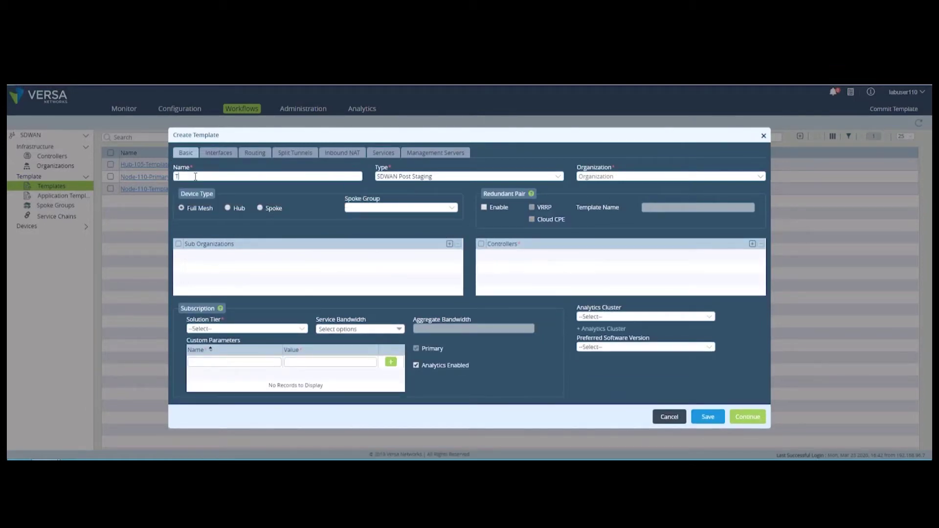
{"action": "type", "text": "emplate-Service-"}
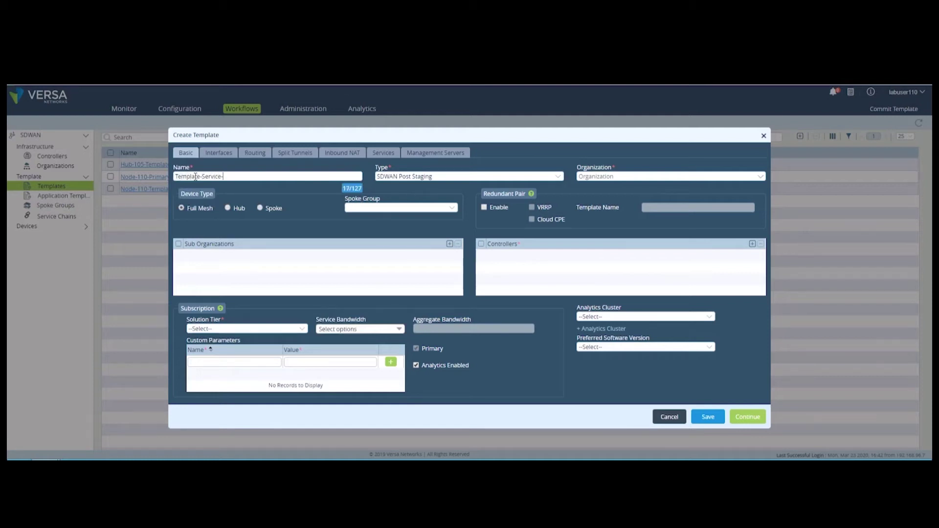
{"action": "type", "text": "Templates"}
{"action": "left_click", "coordinate": [582, 177]}
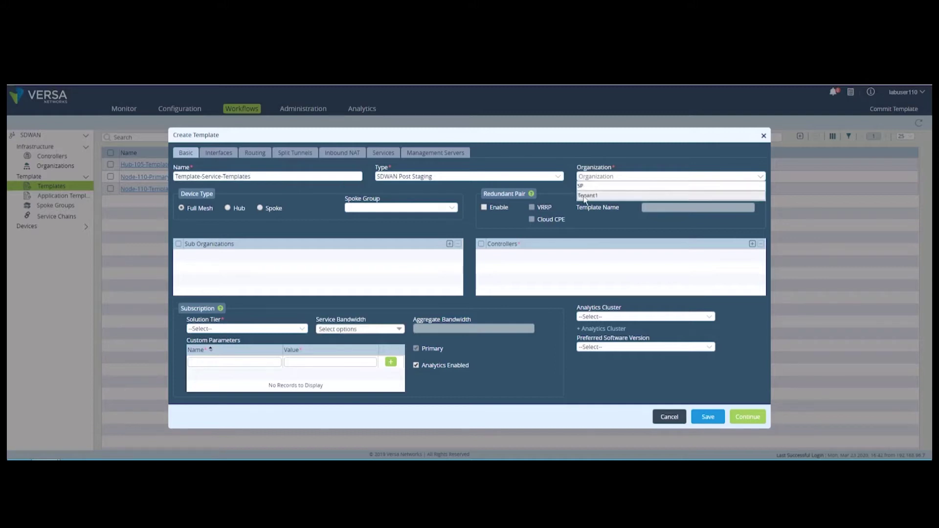
{"action": "left_click", "coordinate": [585, 196]}
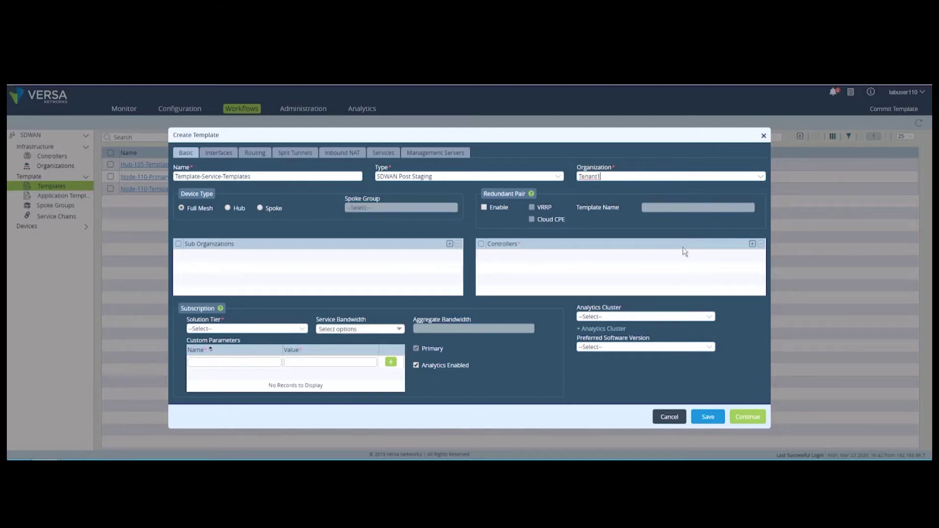
{"action": "left_click", "coordinate": [752, 243]}
{"action": "left_click", "coordinate": [549, 256]}
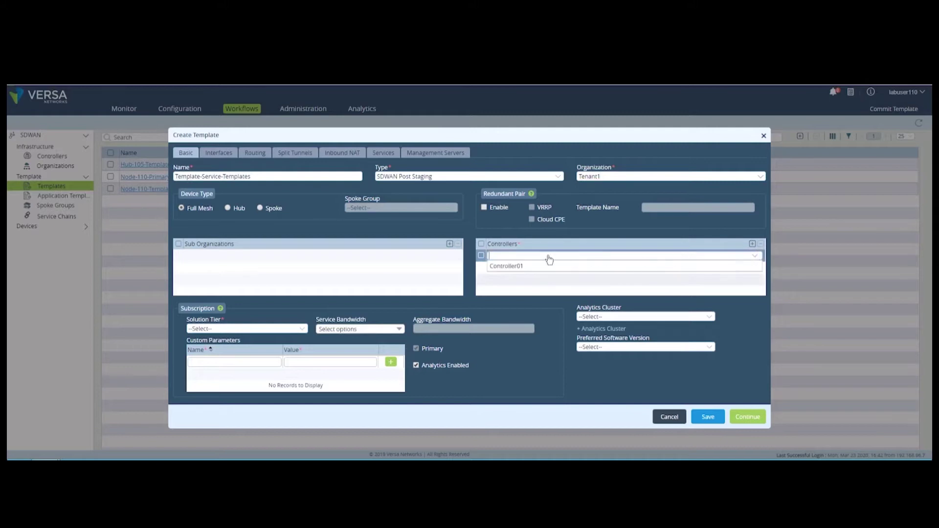
{"action": "left_click", "coordinate": [515, 267]}
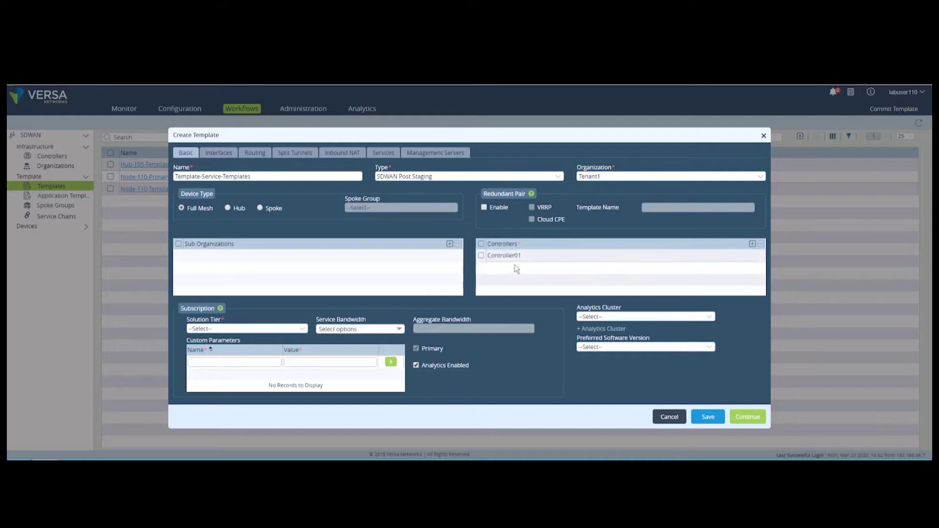
Step: Set Solution Tier Advanced SDWAN and UTM, 100 Mbps service bandwidth and analytics cluster van1
{"action": "left_click", "coordinate": [304, 328]}
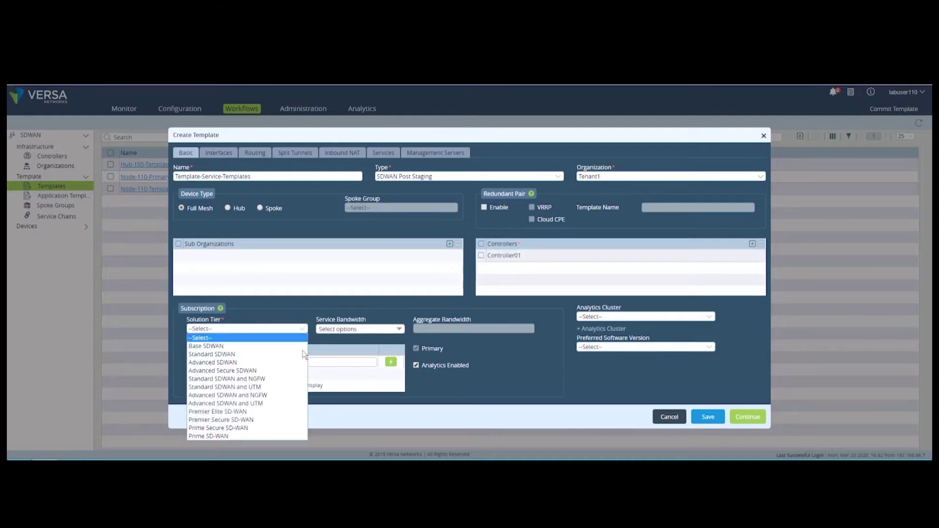
{"action": "left_click", "coordinate": [253, 403]}
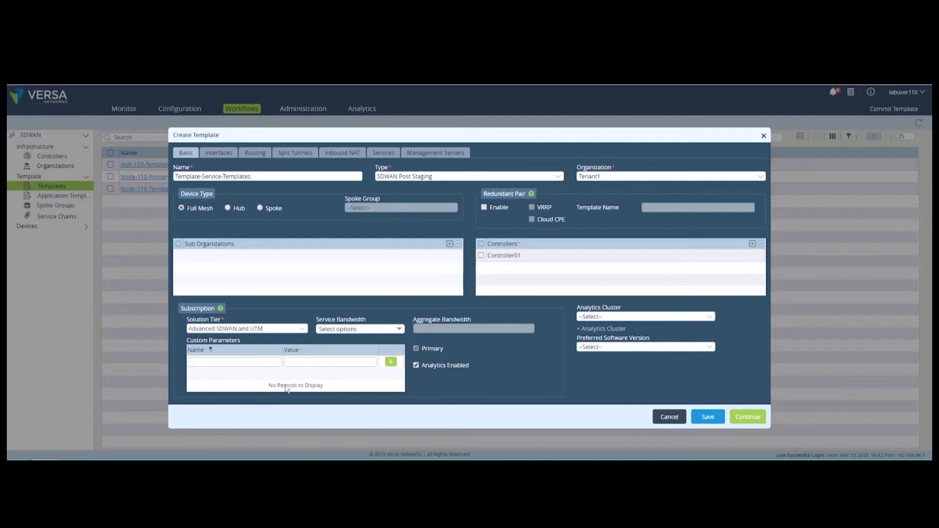
{"action": "left_click", "coordinate": [360, 328]}
{"action": "left_click", "coordinate": [338, 396]}
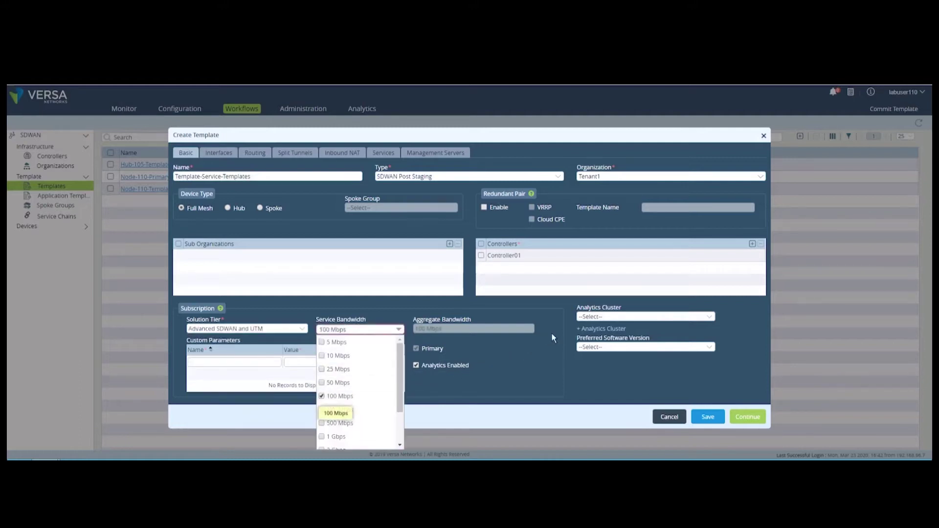
{"action": "left_click", "coordinate": [589, 318]}
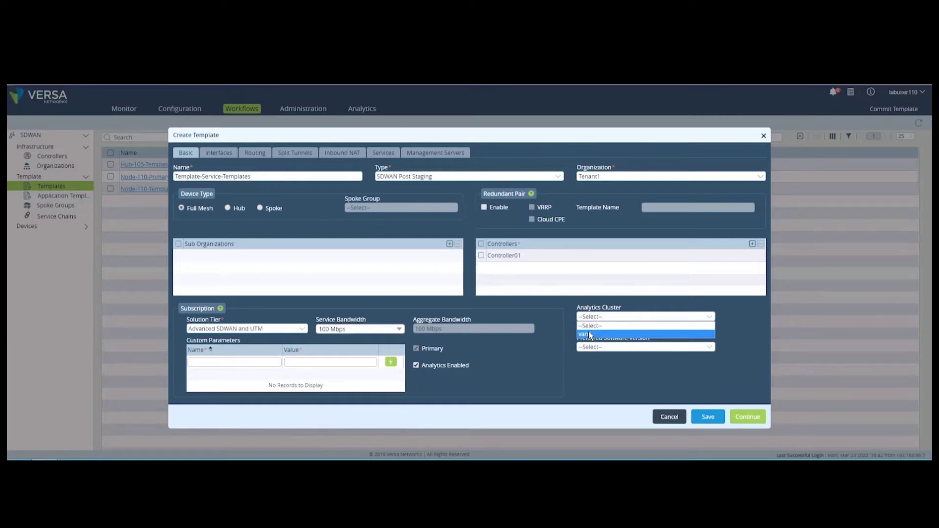
{"action": "left_click", "coordinate": [590, 334]}
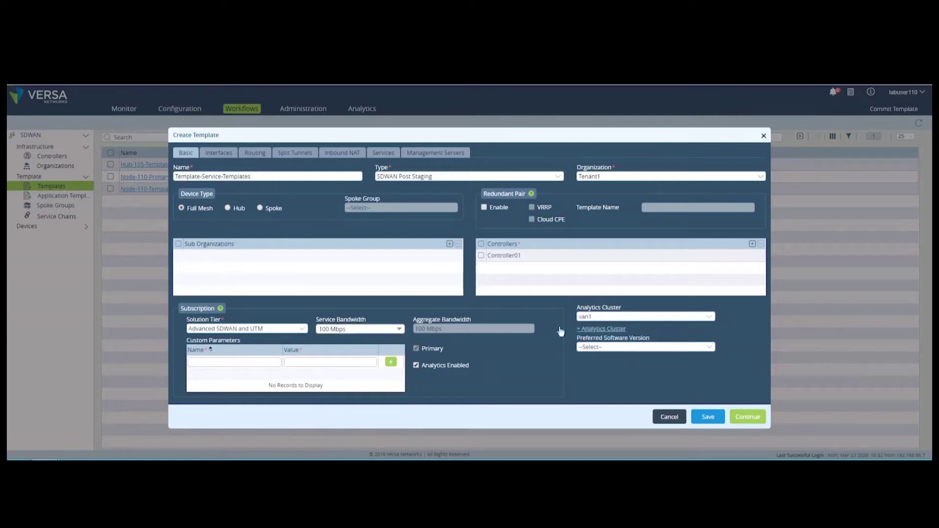
{"action": "left_click", "coordinate": [220, 155]}
Step: Set ports 1 and 2 as WAN and port 3 as LAN
{"action": "left_click", "coordinate": [251, 198]}
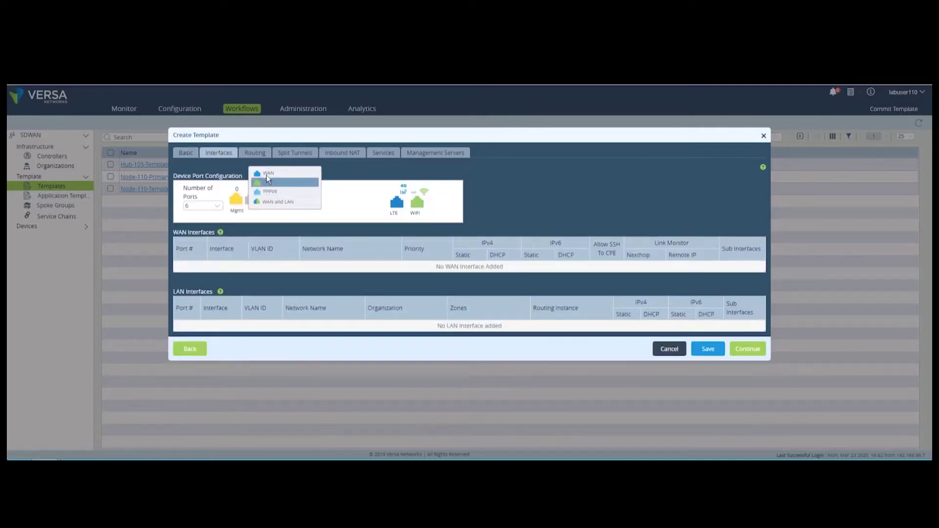
{"action": "left_click", "coordinate": [266, 173]}
{"action": "left_click", "coordinate": [267, 198]}
{"action": "left_click", "coordinate": [279, 172]}
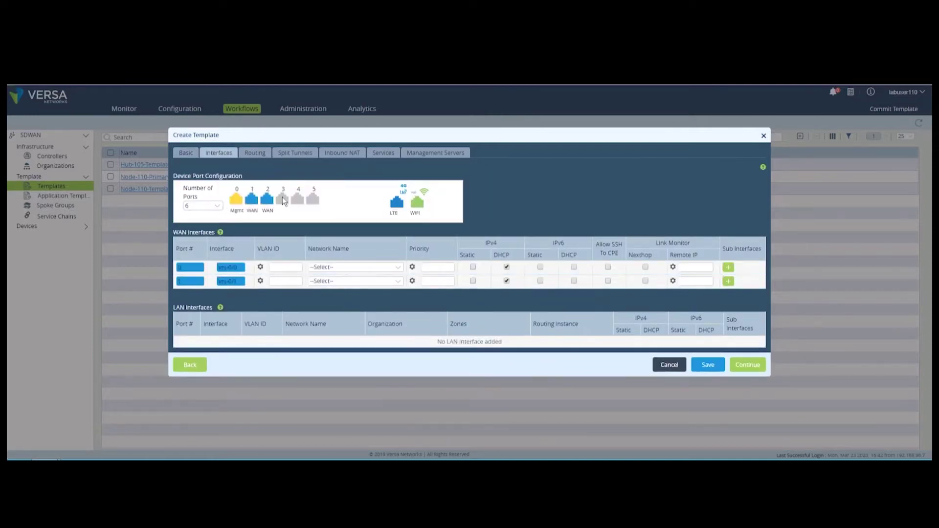
{"action": "left_click", "coordinate": [283, 198]}
{"action": "left_click", "coordinate": [296, 185]}
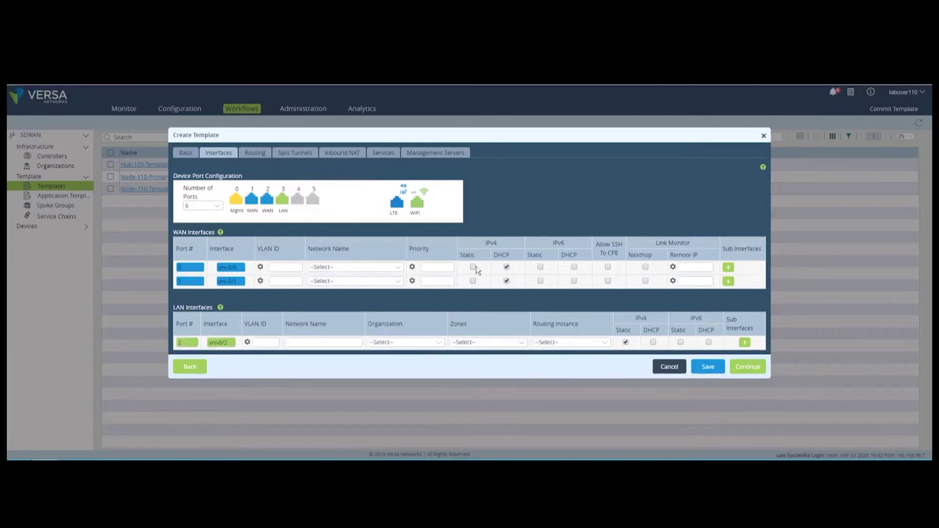
Step: Make the WAN interfaces static on MPLS and INET, and name the LAN network LAN under Tenant1
{"action": "left_click", "coordinate": [473, 281]}
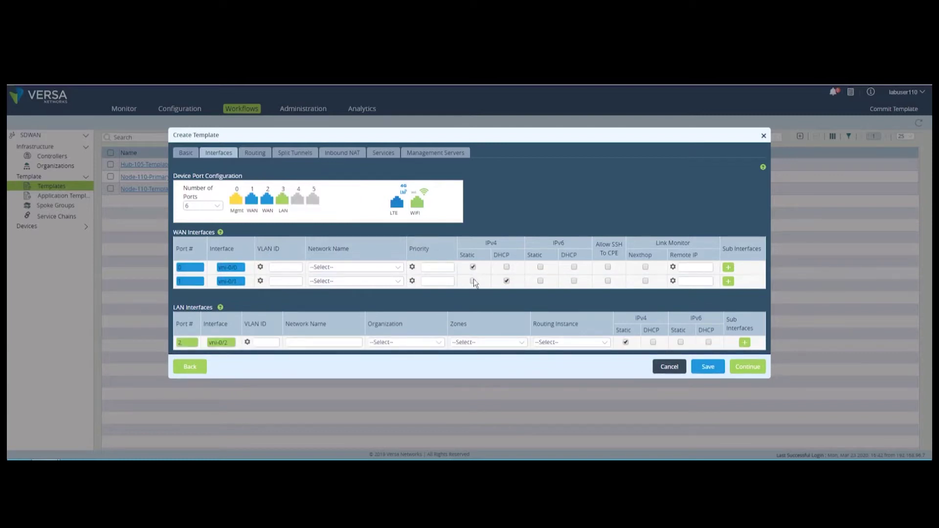
{"action": "left_click", "coordinate": [351, 269]}
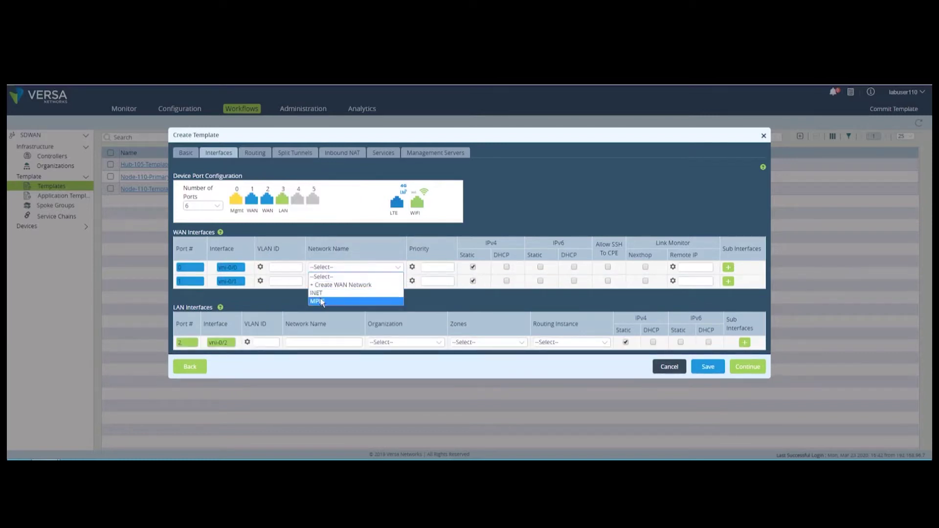
{"action": "left_click", "coordinate": [317, 301]}
{"action": "left_click", "coordinate": [331, 281]}
{"action": "left_click", "coordinate": [317, 306]}
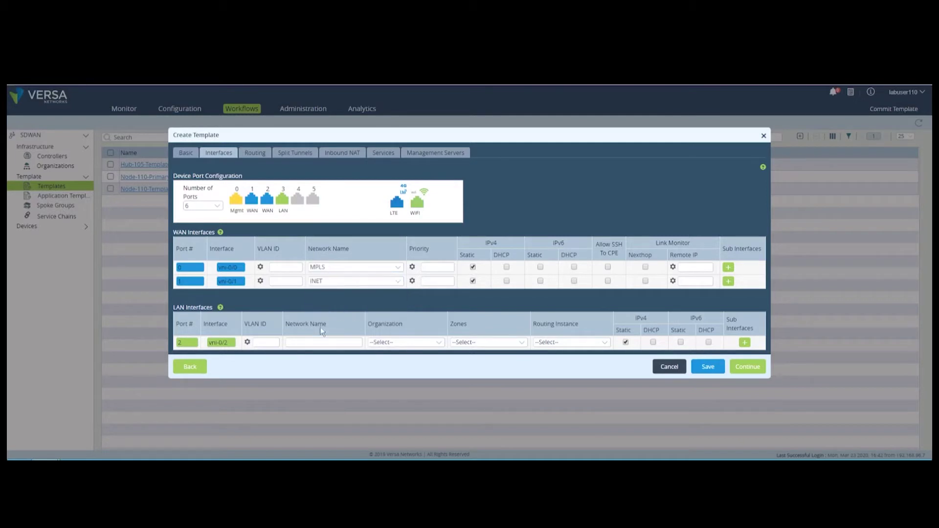
{"action": "left_click", "coordinate": [317, 342]}
{"action": "type", "text": "LAN"}
{"action": "left_click", "coordinate": [433, 342]}
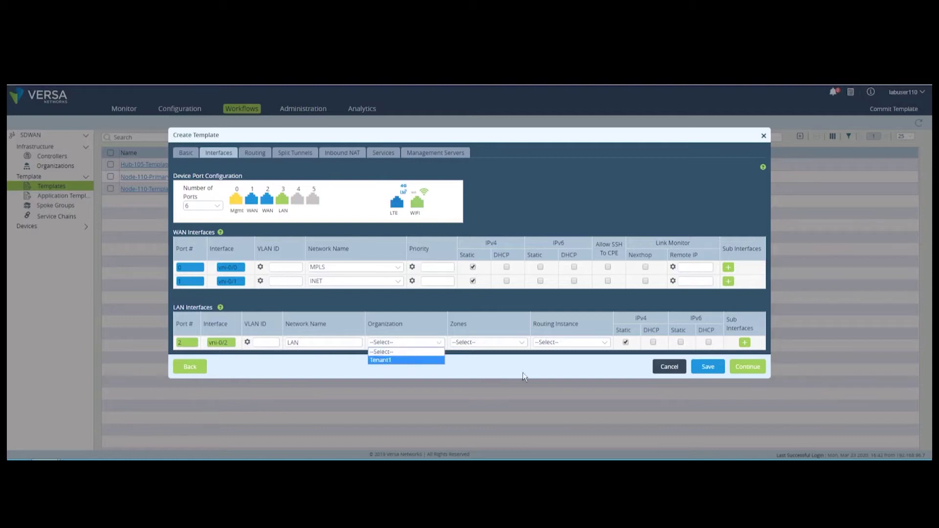
{"action": "key", "text": "Return"}
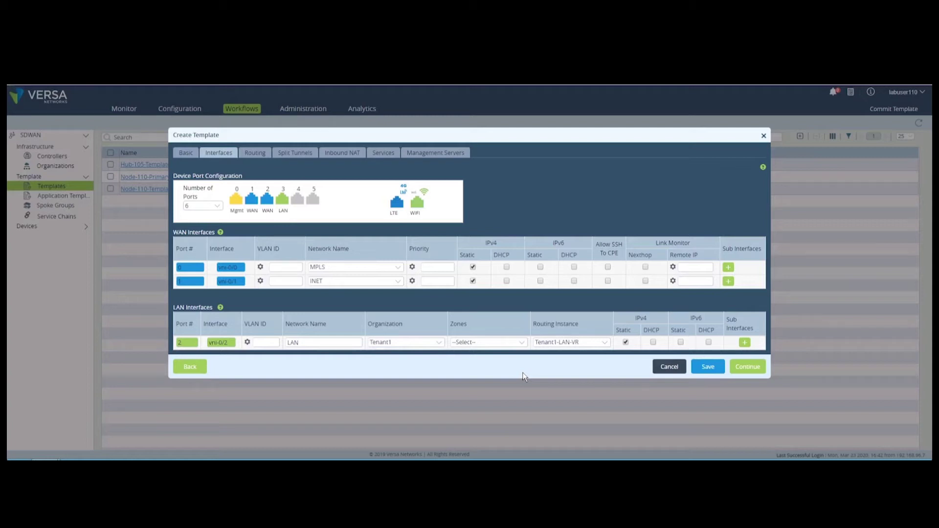
Step: Add a split tunnel for Tenant1-LAN-VR over INET with DIA enabled
{"action": "left_click", "coordinate": [284, 153]}
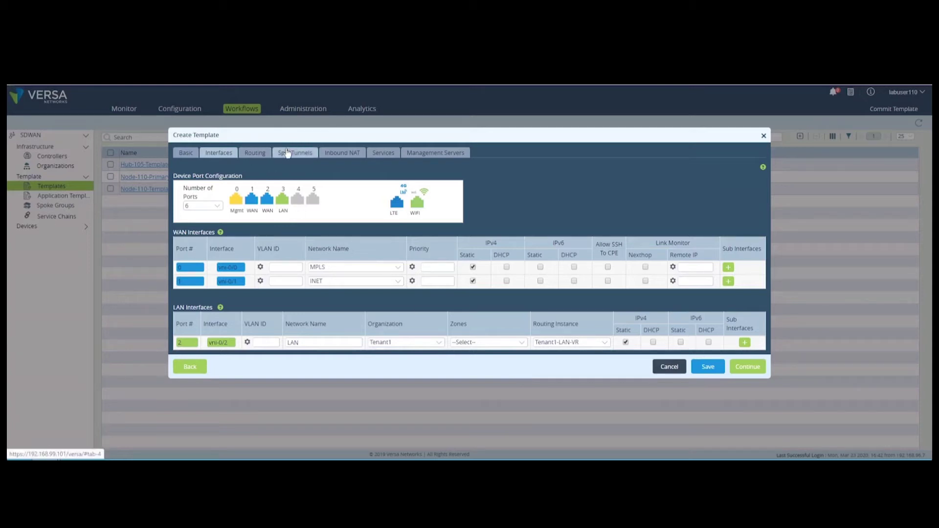
{"action": "left_click", "coordinate": [277, 193]}
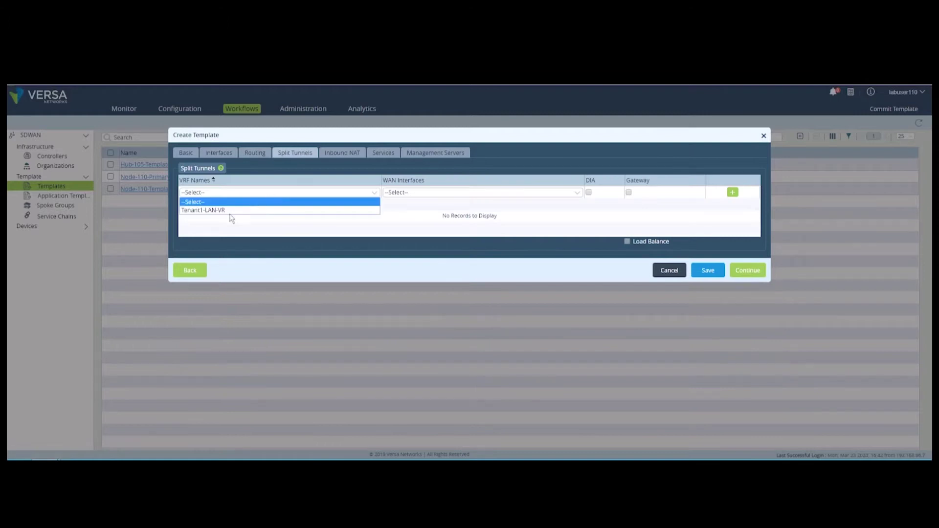
{"action": "left_click", "coordinate": [231, 211]}
{"action": "left_click", "coordinate": [424, 193]}
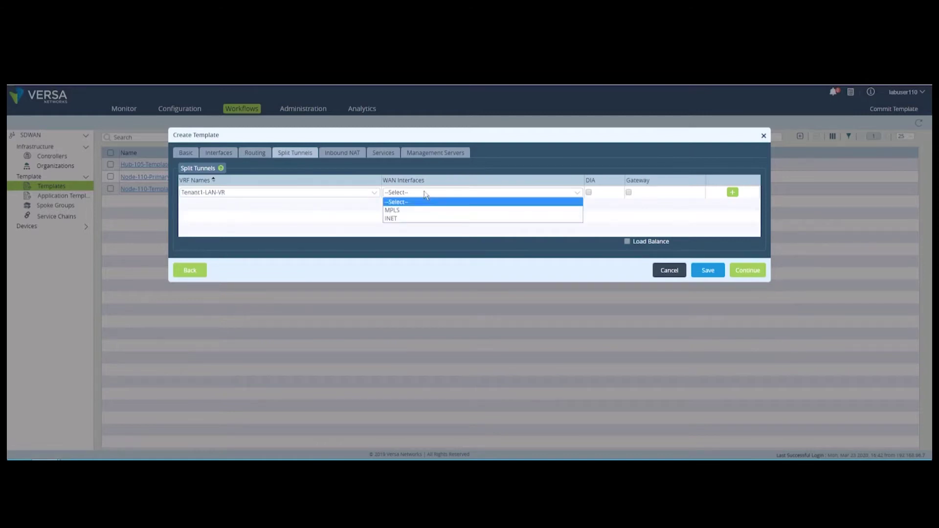
{"action": "left_click", "coordinate": [393, 218]}
{"action": "left_click", "coordinate": [589, 193]}
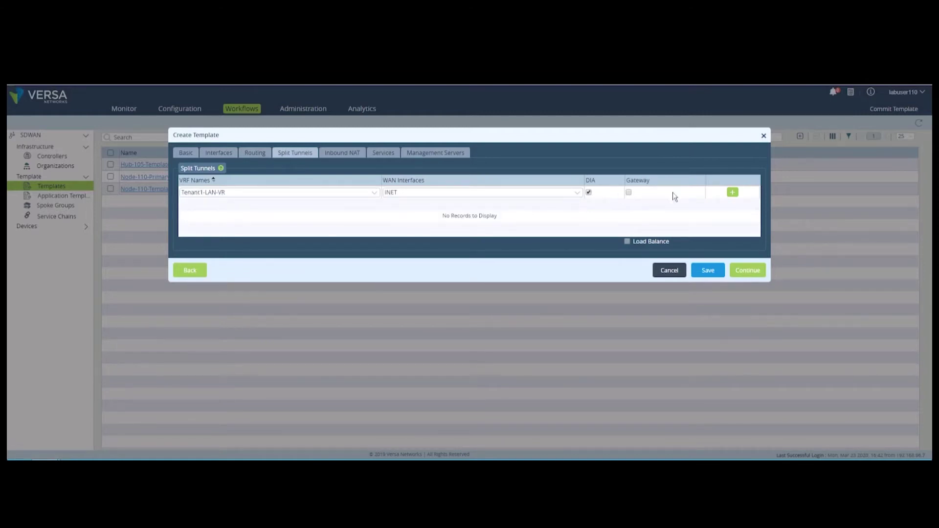
{"action": "left_click", "coordinate": [732, 191]}
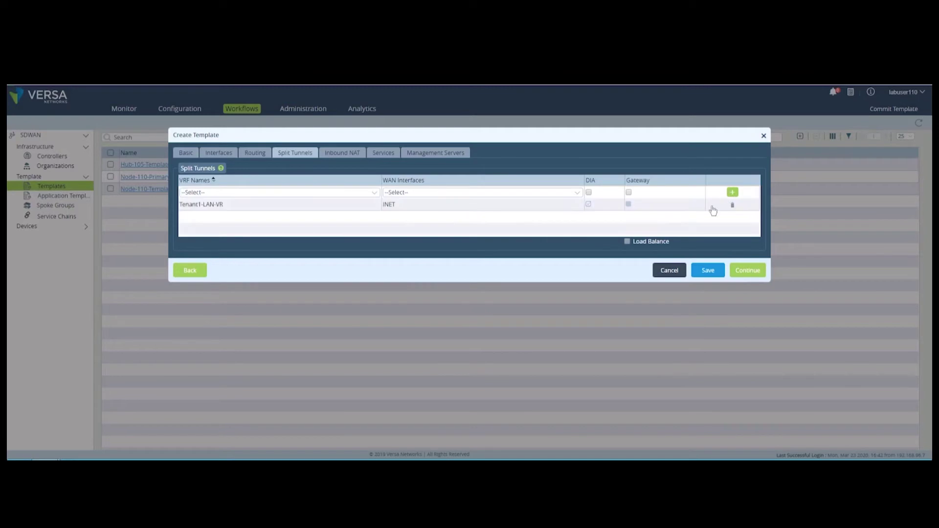
{"action": "left_click", "coordinate": [344, 157]}
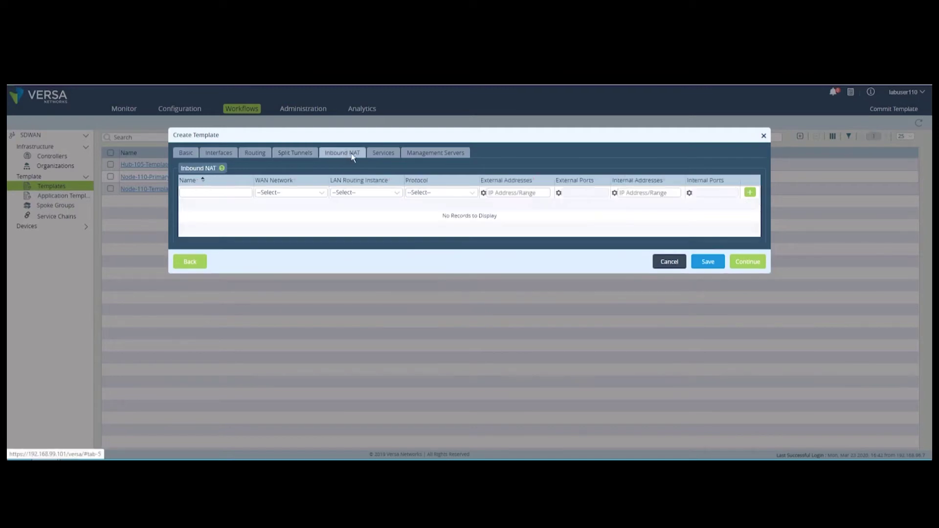
{"action": "left_click", "coordinate": [377, 154]}
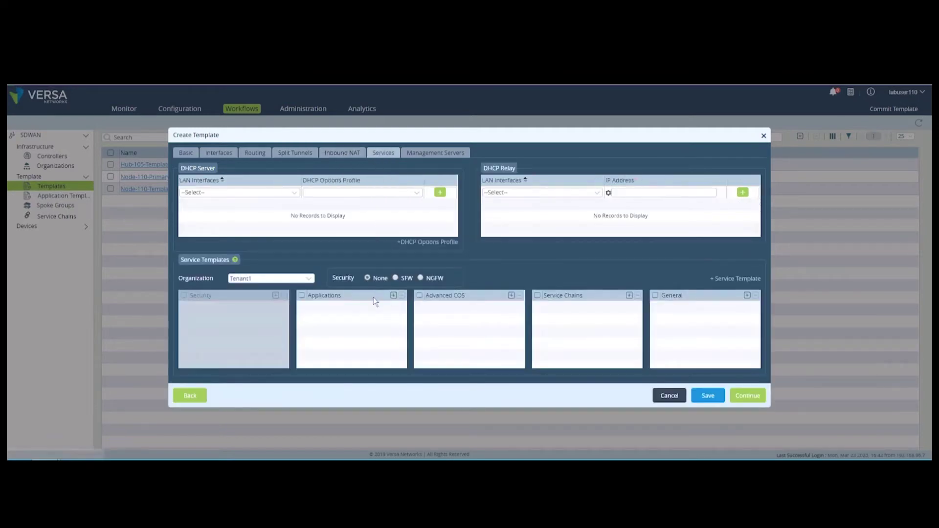
Step: Select NGFW as the security type and remove the empty Advanced COS row
{"action": "left_click", "coordinate": [420, 278]}
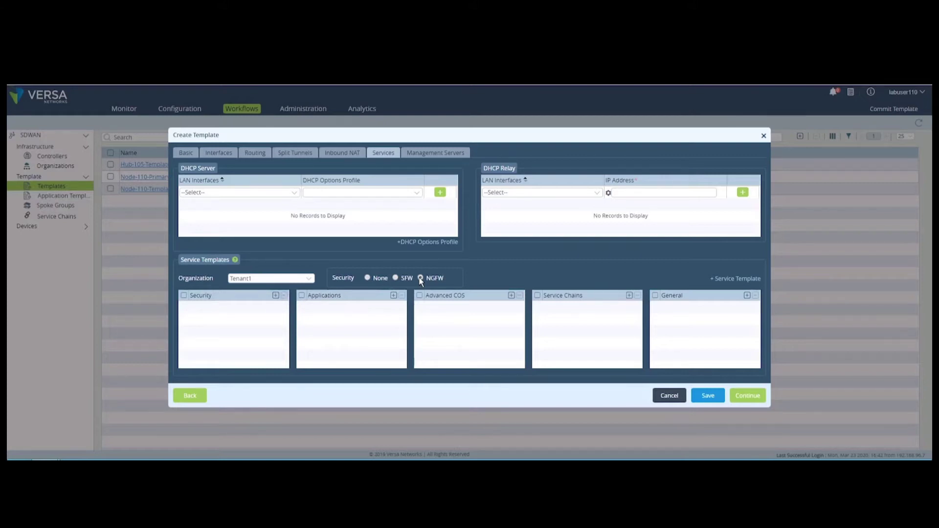
{"action": "left_click", "coordinate": [420, 279]}
{"action": "left_click", "coordinate": [511, 296]}
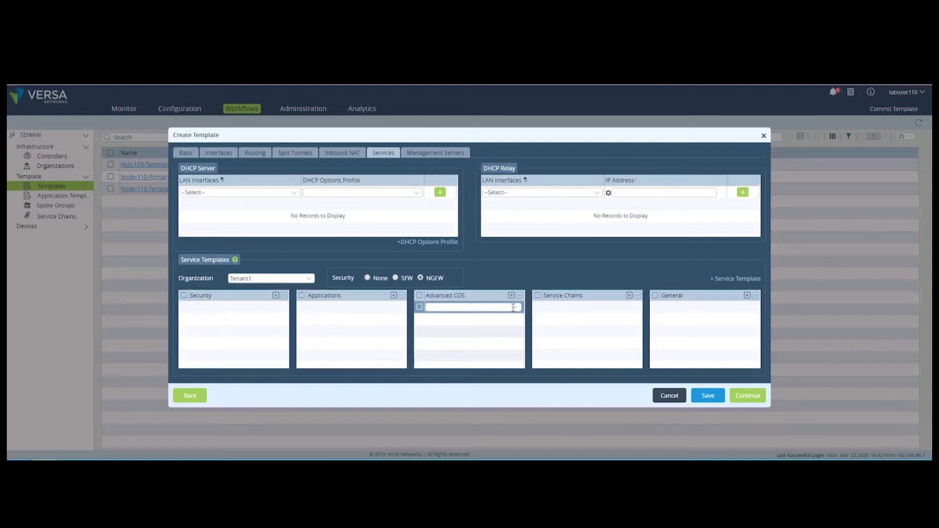
{"action": "left_click", "coordinate": [512, 308]}
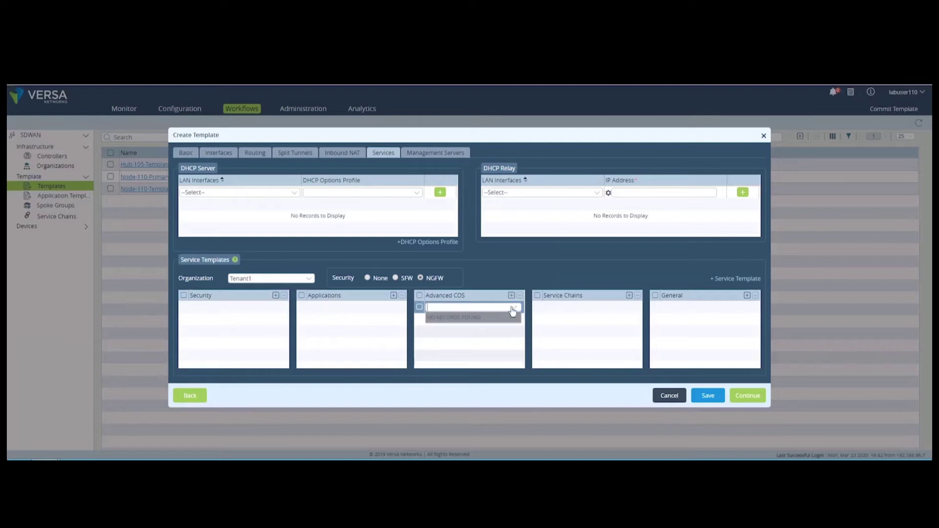
{"action": "left_click", "coordinate": [418, 307]}
{"action": "left_click", "coordinate": [519, 295]}
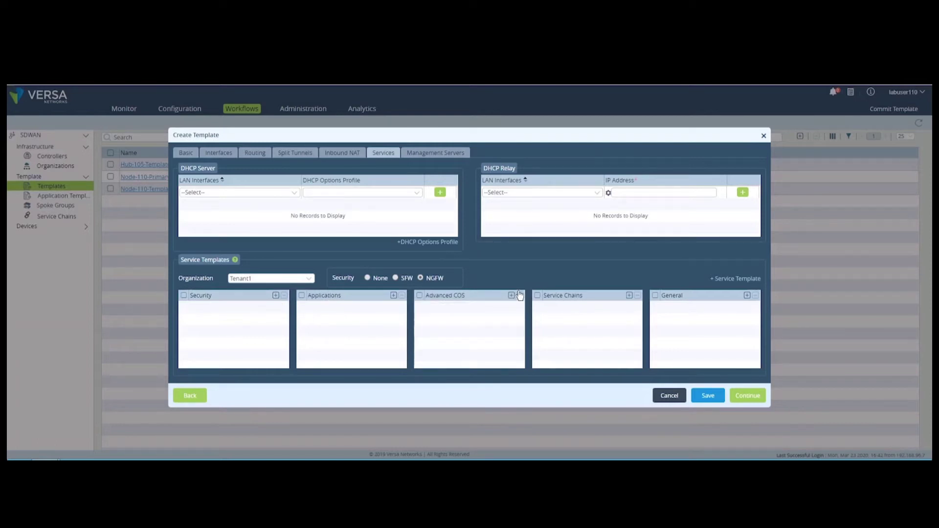
Step: Create QoS-Service-Template as a Tenant1 QoS service template under Advanced COS
{"action": "left_click", "coordinate": [736, 279]}
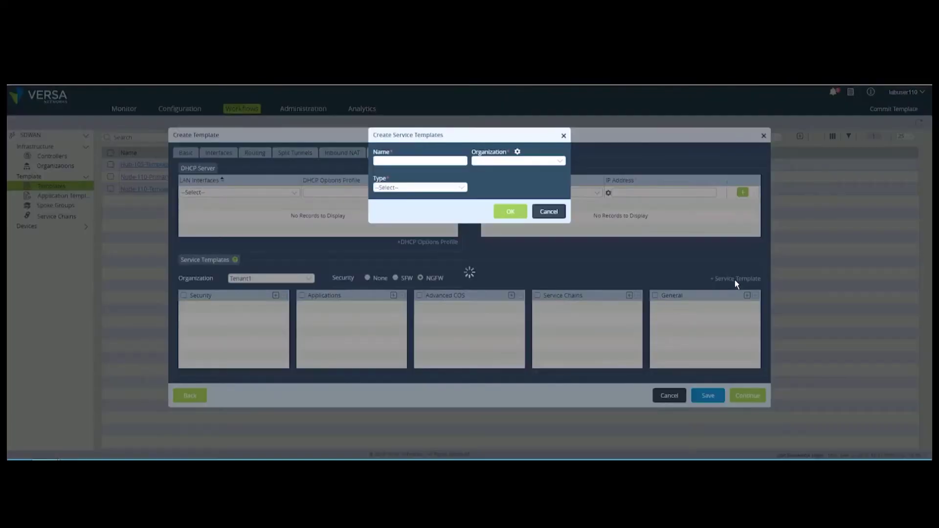
{"action": "left_click", "coordinate": [462, 161]}
{"action": "type", "text": "QoS"}
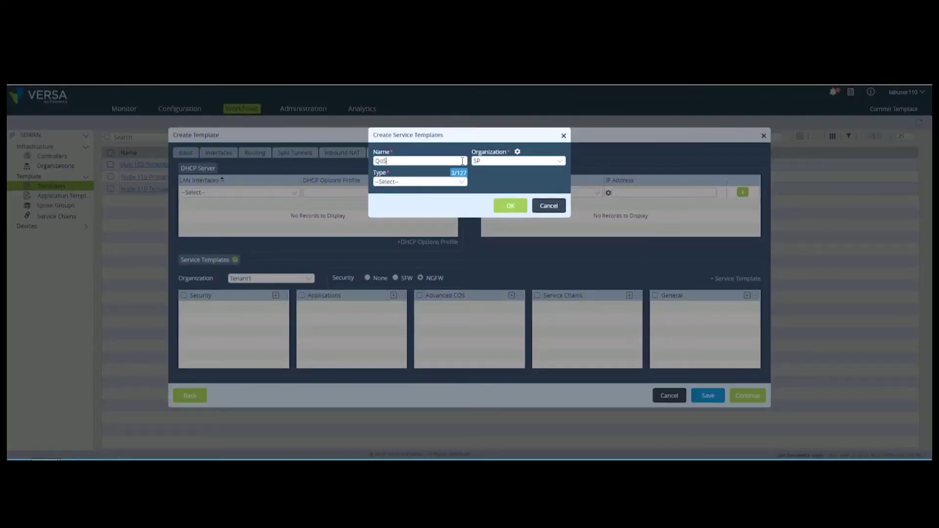
{"action": "type", "text": "-Service-Template"}
{"action": "left_click", "coordinate": [518, 160]}
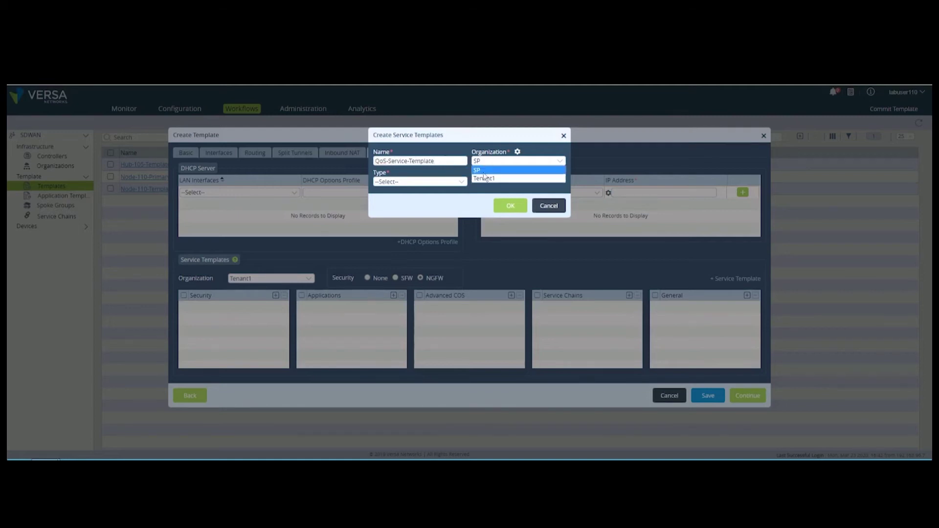
{"action": "left_click", "coordinate": [488, 177]}
{"action": "left_click", "coordinate": [419, 181]}
{"action": "left_click", "coordinate": [420, 210]}
{"action": "key", "text": "Return"}
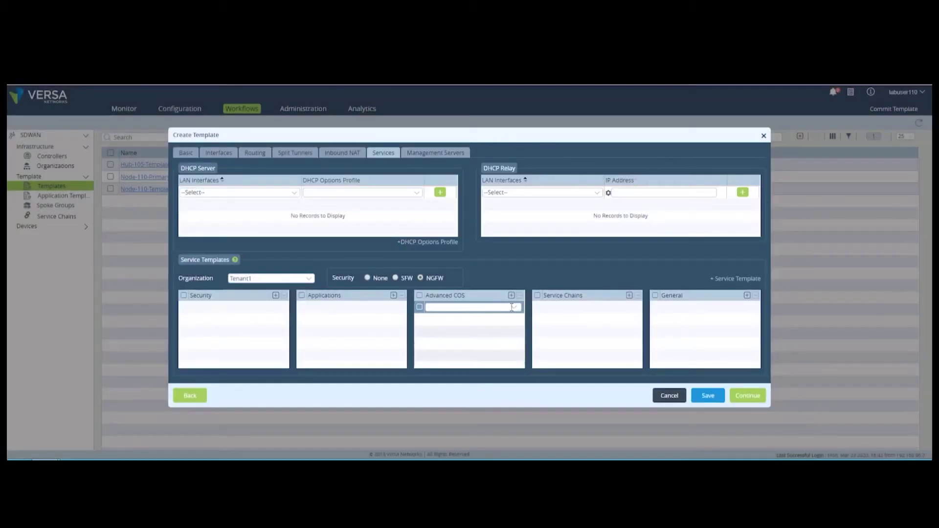
{"action": "left_click", "coordinate": [459, 154]}
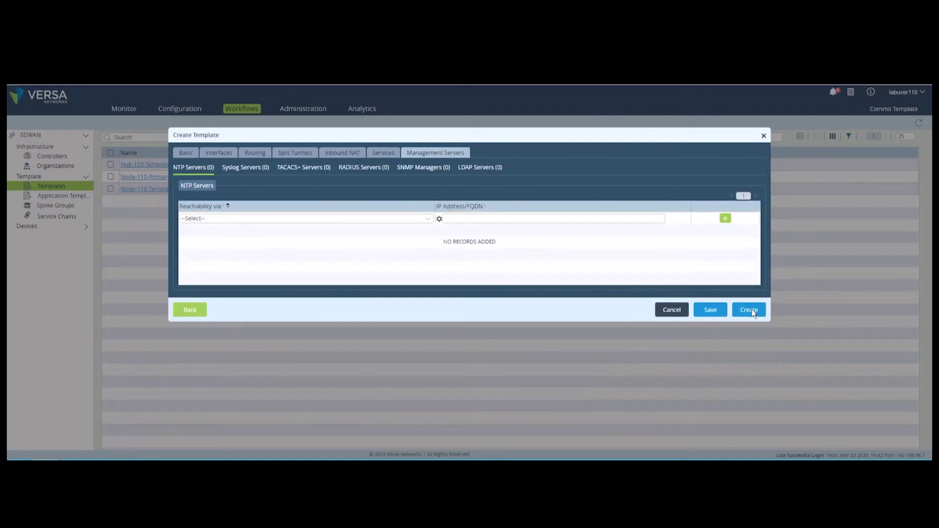
Step: Create Template-Service-Templates and confirm it appears among Tenant1's device templates
{"action": "left_click", "coordinate": [749, 310]}
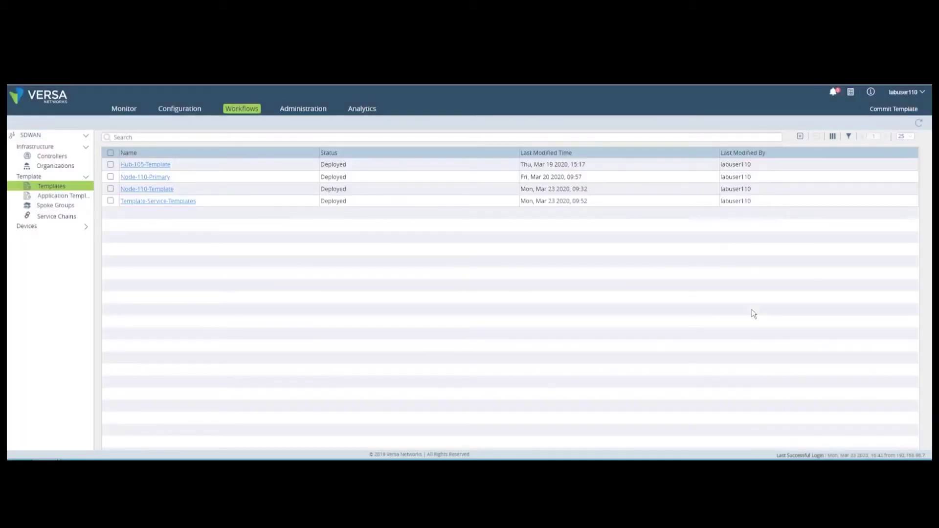
{"action": "left_click", "coordinate": [183, 203]}
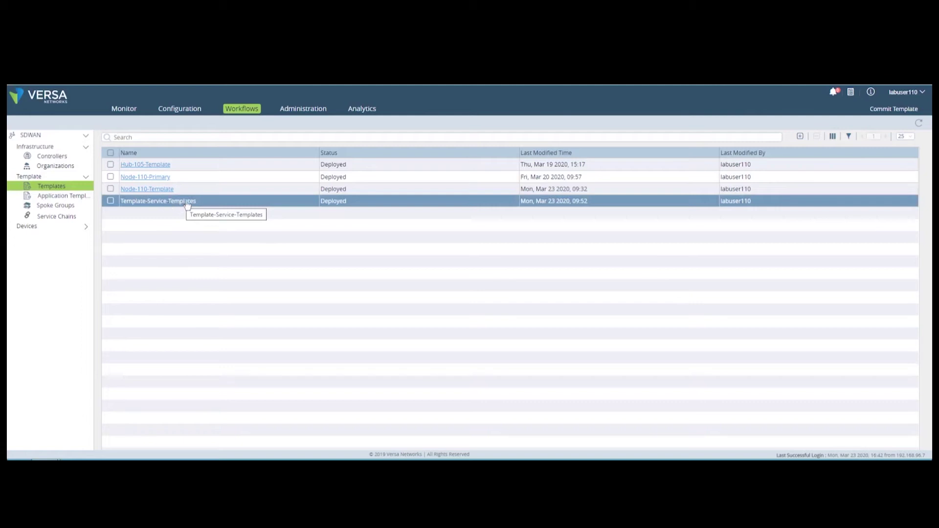
{"action": "left_click", "coordinate": [194, 109]}
{"action": "left_click", "coordinate": [48, 168]}
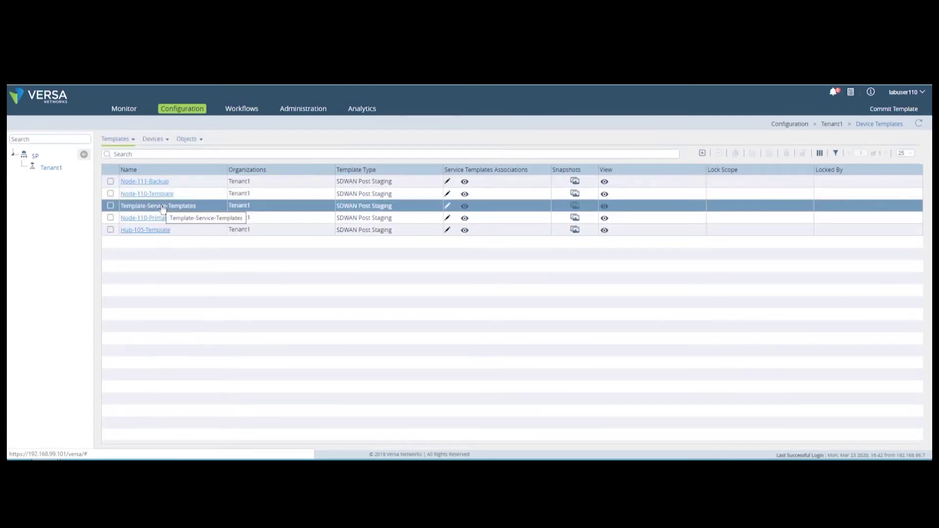
{"action": "left_click", "coordinate": [249, 108]}
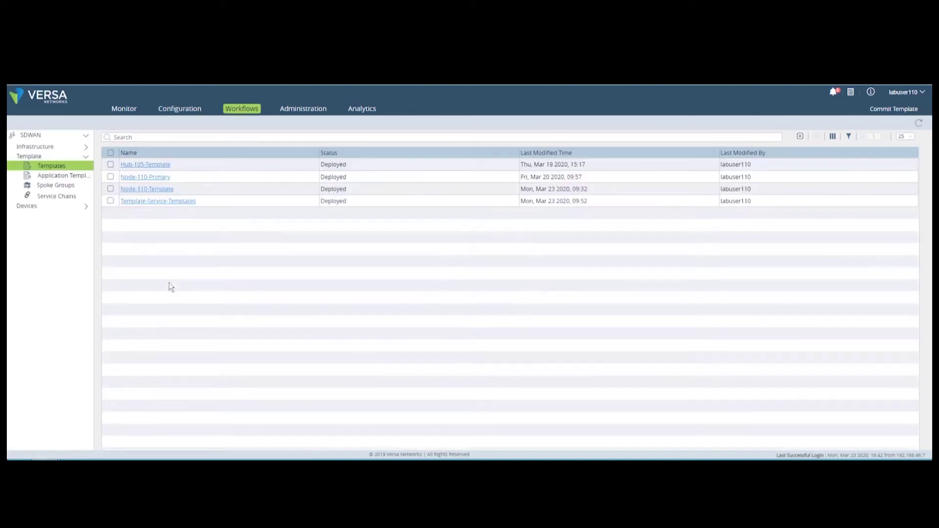
Step: Add device Node-110-Lab-Service-Templates for Tenant1 with serial SN-Node-110-ST
{"action": "left_click", "coordinate": [49, 218]}
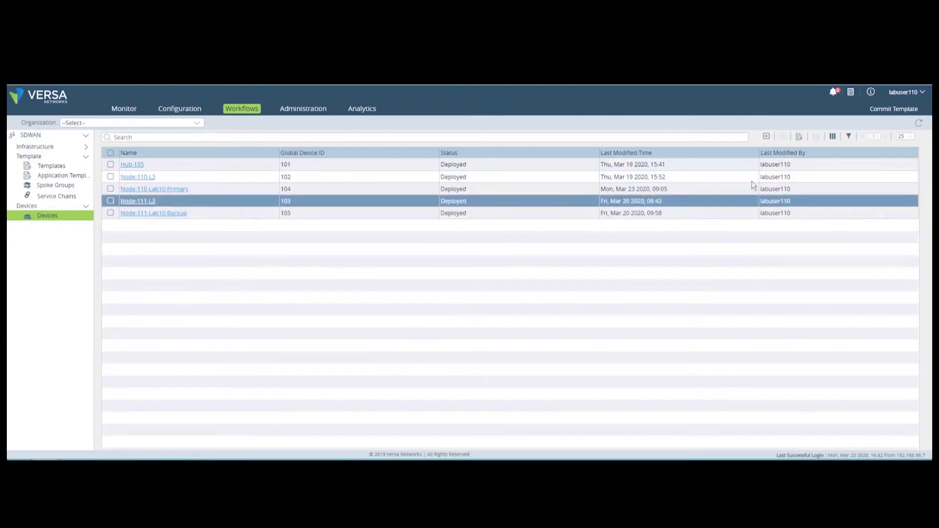
{"action": "left_click", "coordinate": [767, 136]}
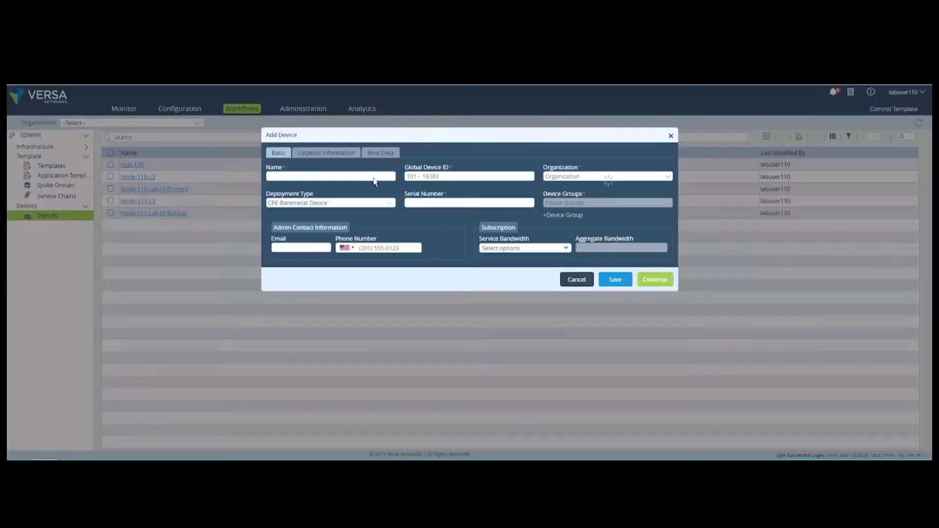
{"action": "left_click", "coordinate": [315, 175]}
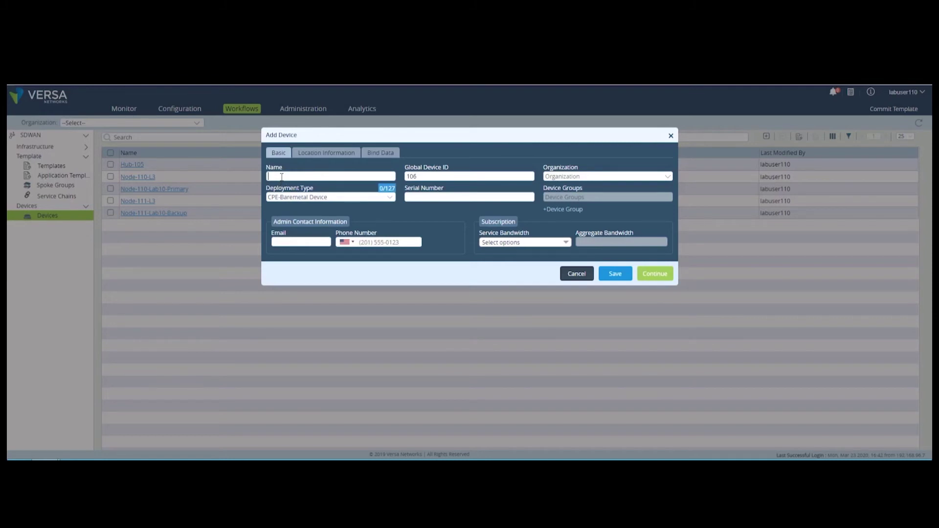
{"action": "type", "text": "Node-110-Lab-Service-Templates"}
{"action": "left_click", "coordinate": [576, 179]}
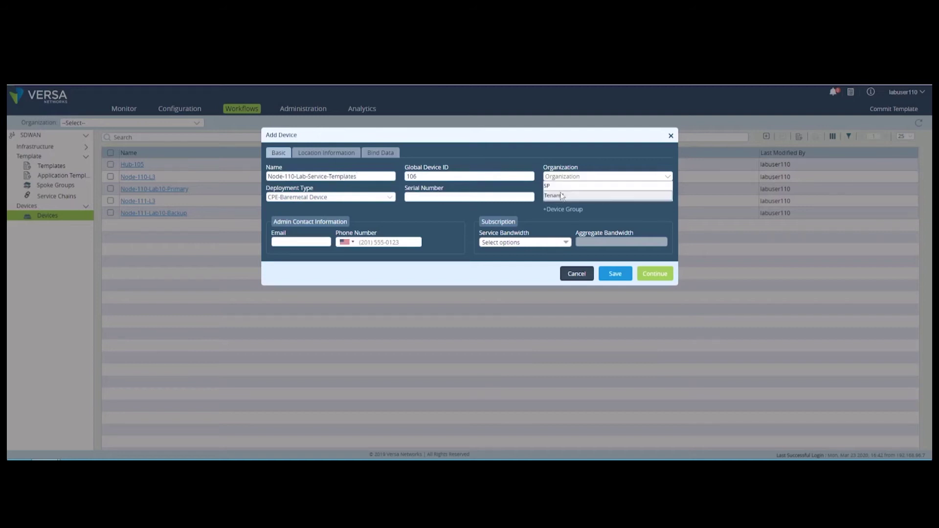
{"action": "left_click", "coordinate": [561, 195]}
{"action": "left_click", "coordinate": [499, 197]}
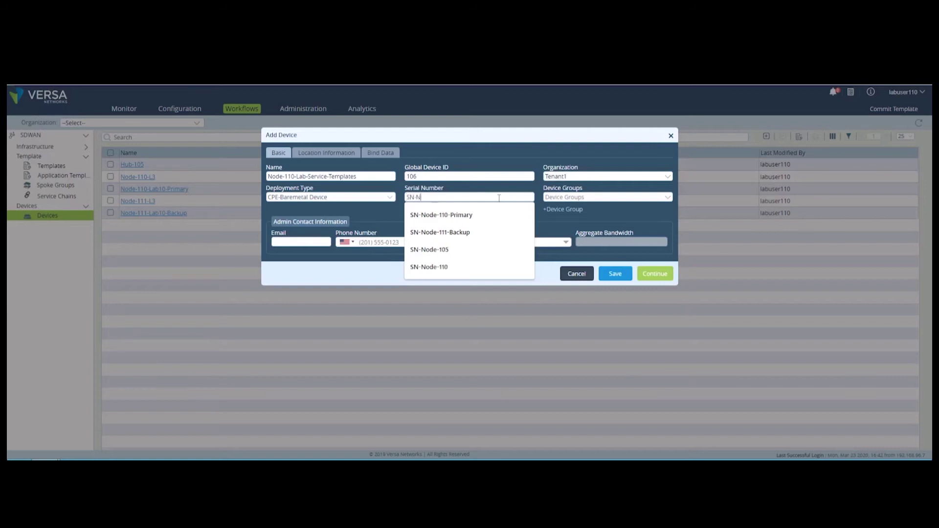
{"action": "type", "text": "SN-Node-110-ST"}
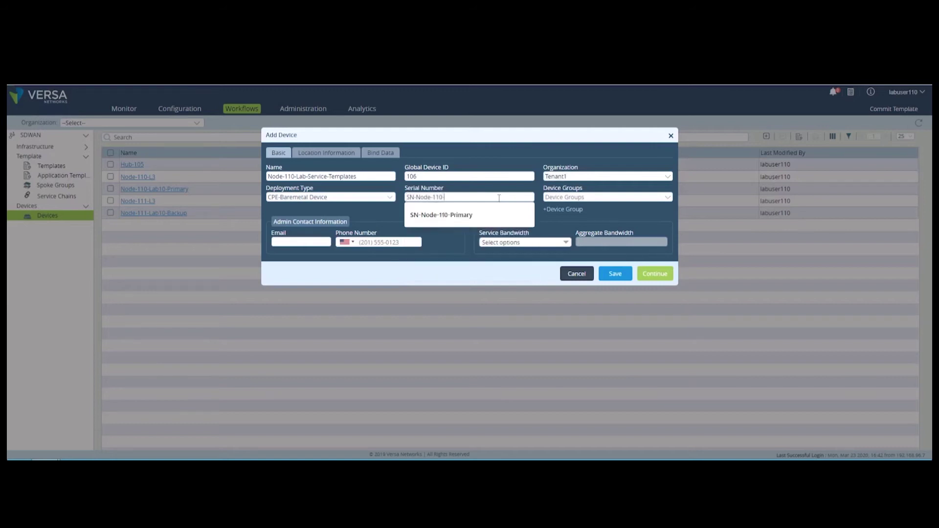
Step: Create device group DG-Service-Templates with Template-Service-Templates as post staging template
{"action": "left_click", "coordinate": [600, 197]}
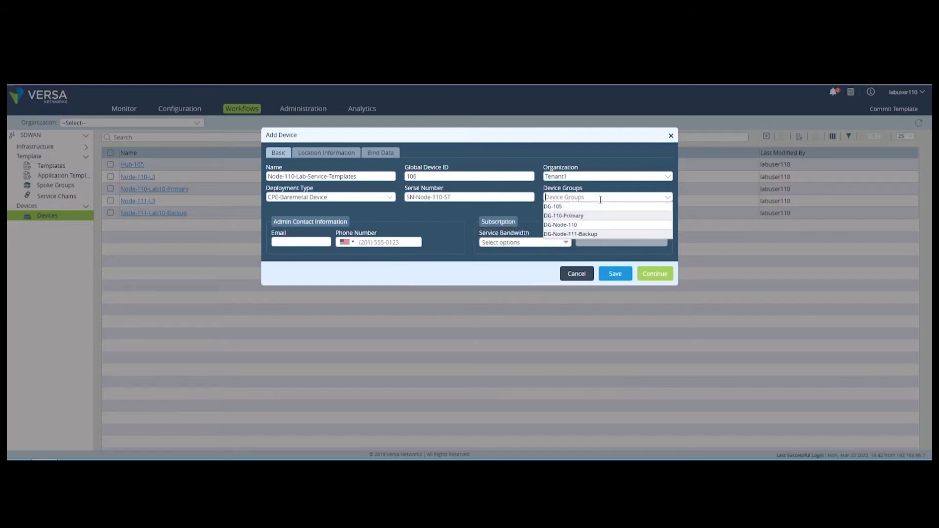
{"action": "left_click", "coordinate": [604, 192]}
{"action": "left_click", "coordinate": [557, 210]}
{"action": "left_click", "coordinate": [363, 164]}
{"action": "type", "text": "Service-Templates"}
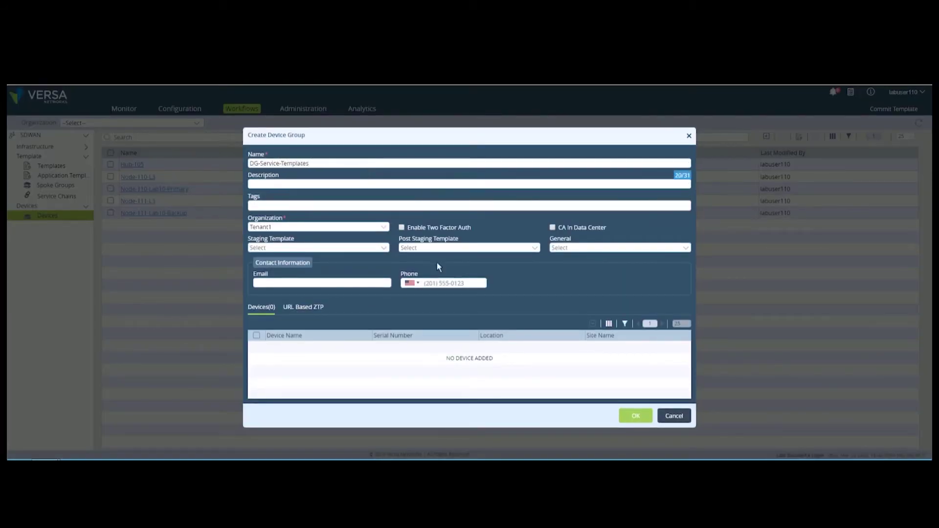
{"action": "left_click", "coordinate": [437, 248]}
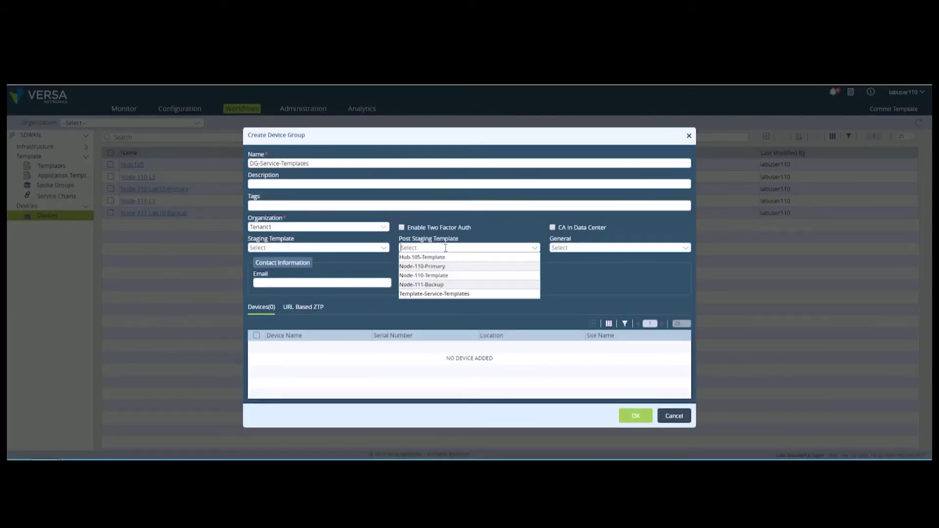
{"action": "left_click", "coordinate": [447, 295]}
{"action": "left_click", "coordinate": [635, 415]}
Step: Set 100 Mbps service bandwidth and fetch coordinates for the Bend, OR location
{"action": "left_click", "coordinate": [552, 244]}
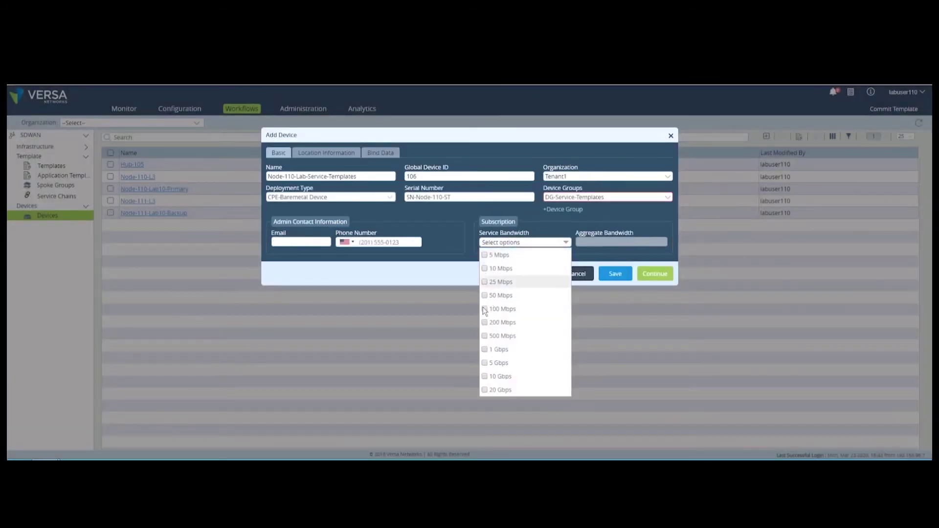
{"action": "left_click", "coordinate": [492, 308]}
{"action": "left_click", "coordinate": [341, 159]}
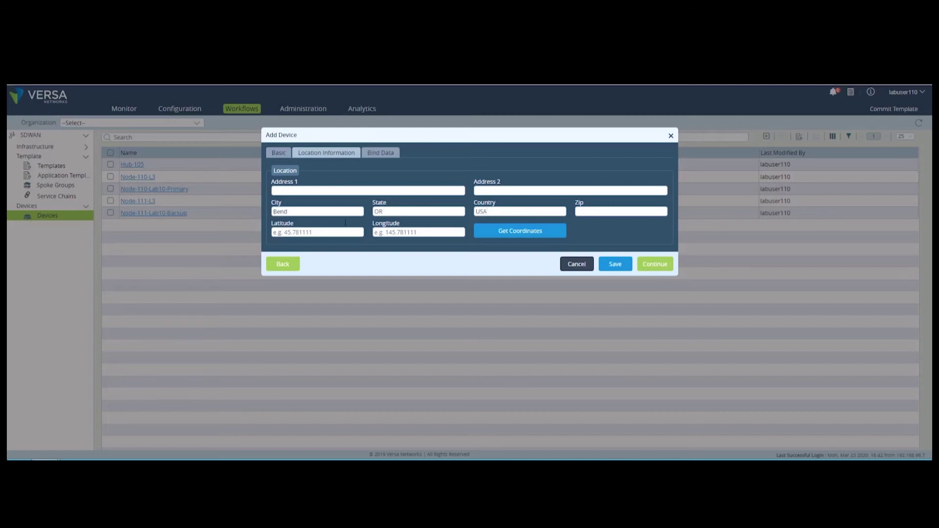
{"action": "left_click", "coordinate": [535, 236]}
Step: Bind LAN 172.16.110.1/24, MPLS 192.168.19.110/24, next hops 192.168.20.1 and 192.168.19.1
{"action": "left_click", "coordinate": [381, 153]}
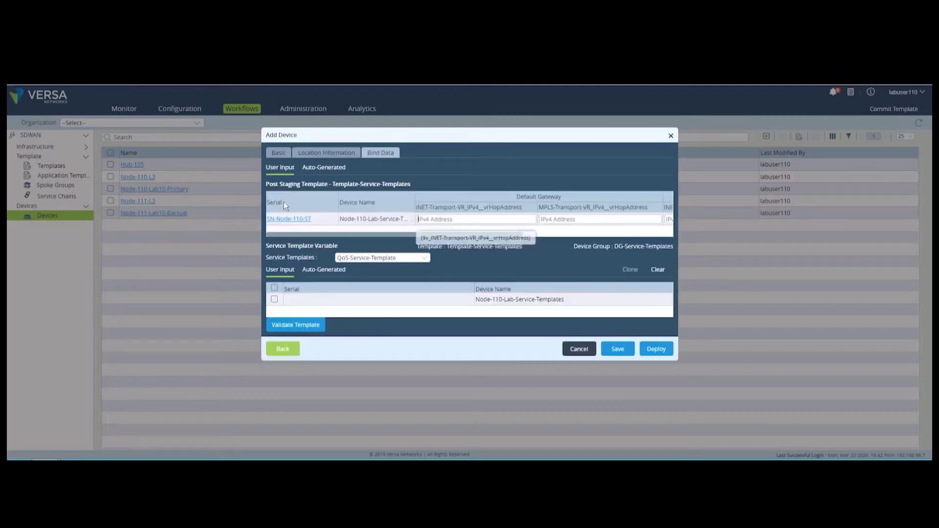
{"action": "left_click", "coordinate": [288, 219]}
{"action": "left_click", "coordinate": [533, 182]}
{"action": "type", "text": "192.168.20.110/24"}
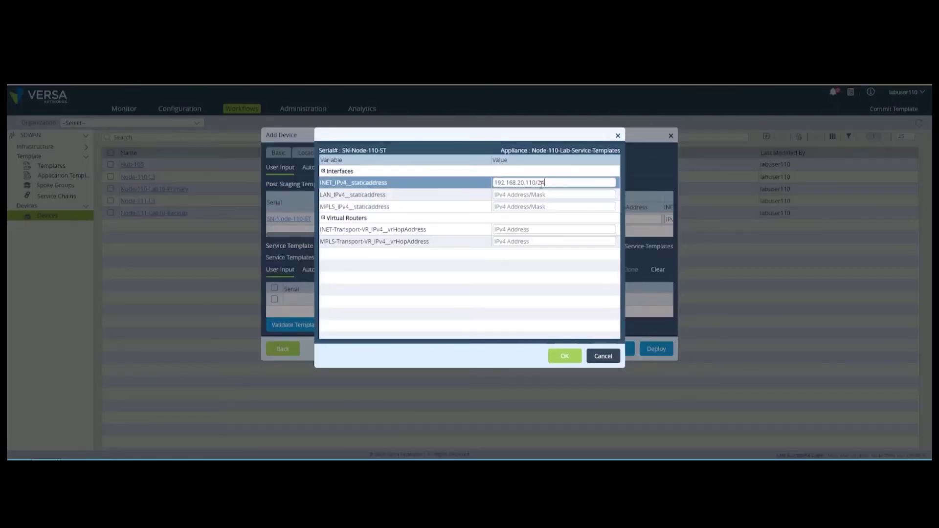
{"action": "key", "text": "Tab"}
{"action": "type", "text": "172.16."}
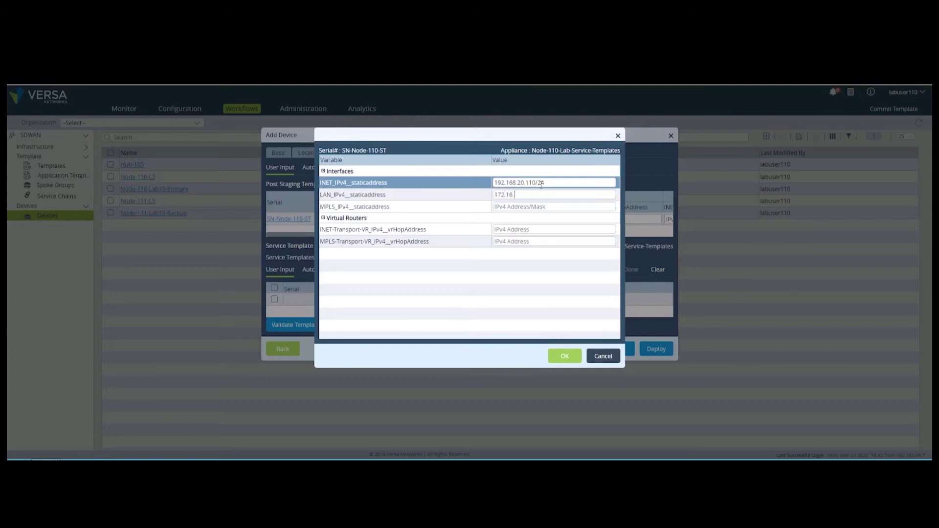
{"action": "type", "text": "110.1/24"}
{"action": "key", "text": "Tab"}
{"action": "type", "text": "192.168.19.110/24"}
{"action": "key", "text": "Tab"}
{"action": "type", "text": "192.168.20.1"}
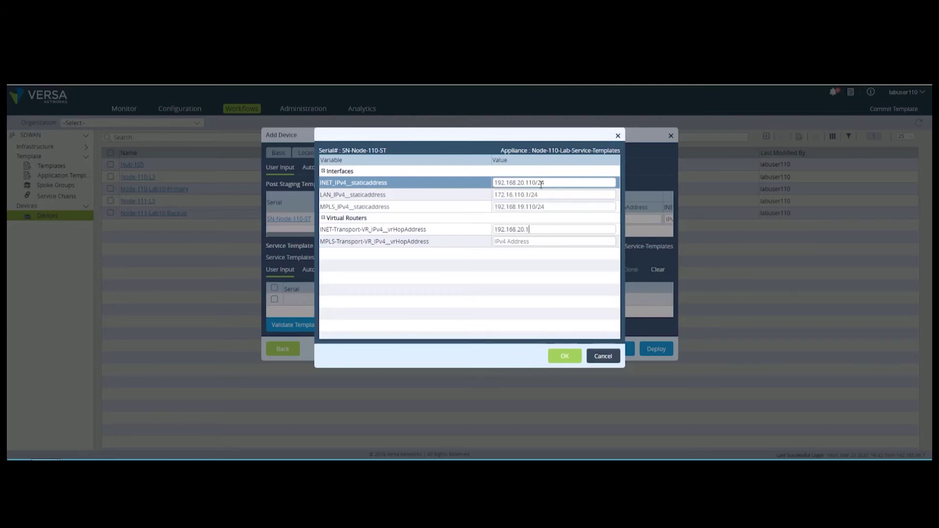
{"action": "key", "text": "Tab"}
{"action": "type", "text": "192.168.19.1"}
Step: Deploy the device and view the Administration > Inventory > Hardware list
{"action": "left_click", "coordinate": [564, 356]}
{"action": "left_click", "coordinate": [656, 349]}
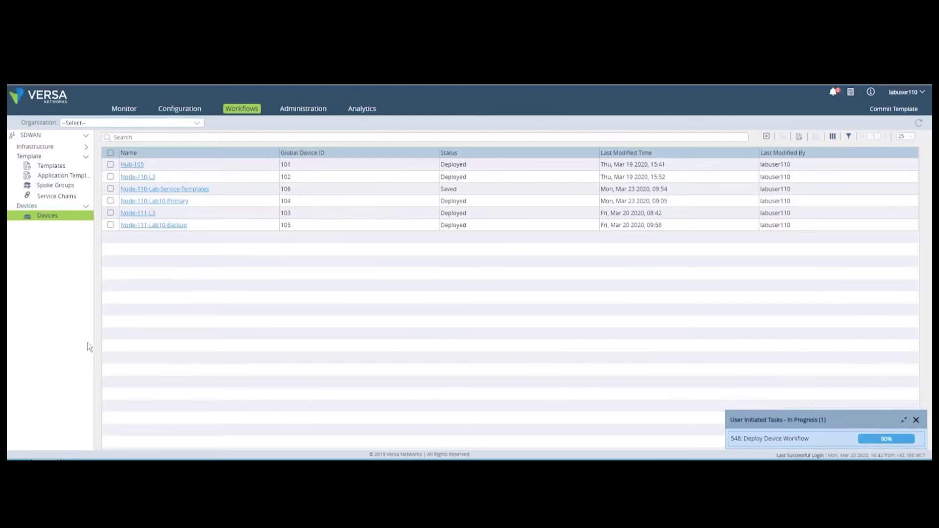
{"action": "left_click", "coordinate": [303, 109]}
{"action": "left_click", "coordinate": [33, 213]}
{"action": "left_click", "coordinate": [42, 236]}
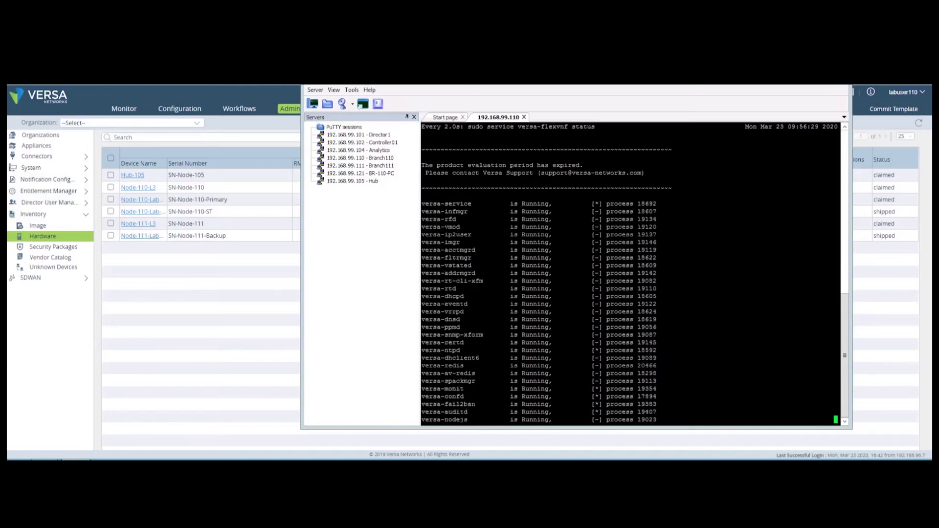
Step: Rerun the staging script from /opt/versa/scripts with serial SN-Node-110-ST
{"action": "key", "text": "ctrl+c"}
{"action": "type", "text": "cd /opt/versa/scripts/"}
{"action": "key", "text": "Return"}
{"action": "key", "text": "shift+Insert"}
{"action": "key", "text": "BackSpace"}
{"action": "key", "text": "BackSpace"}
{"action": "key", "text": "BackSpace"}
{"action": "key", "text": "BackSpace"}
{"action": "key", "text": "BackSpace"}
{"action": "key", "text": "BackSpace"}
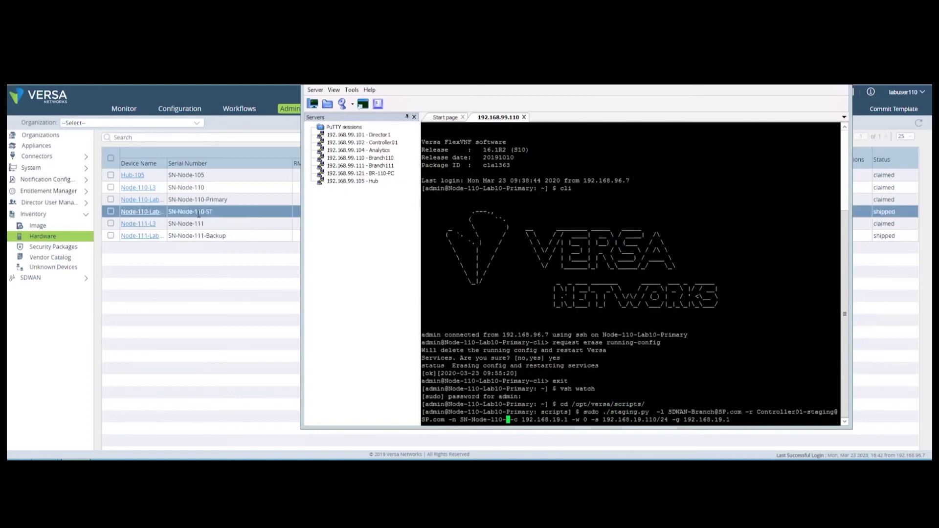
{"action": "type", "text": "ST"}
{"action": "key", "text": "Return"}
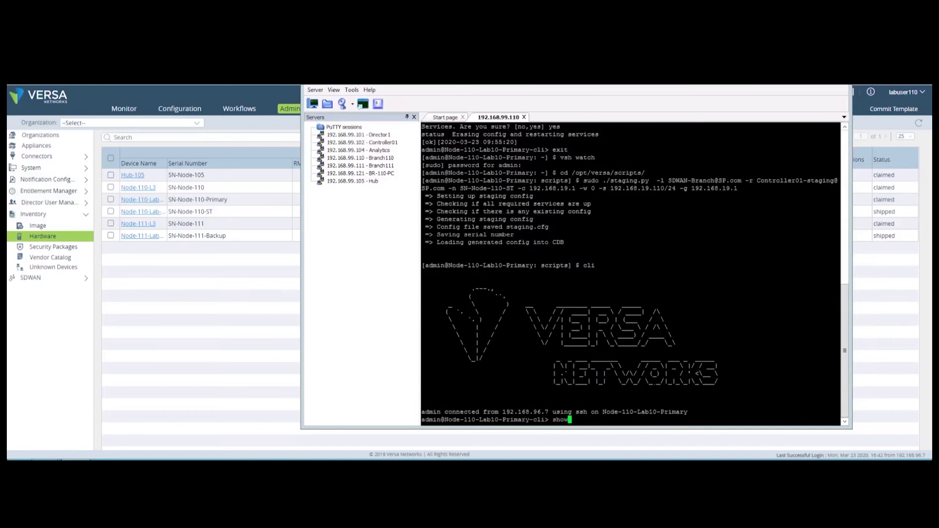
Step: Close the disconnected Node-110 session and exit MTPuTTY
{"action": "key", "text": "Return"}
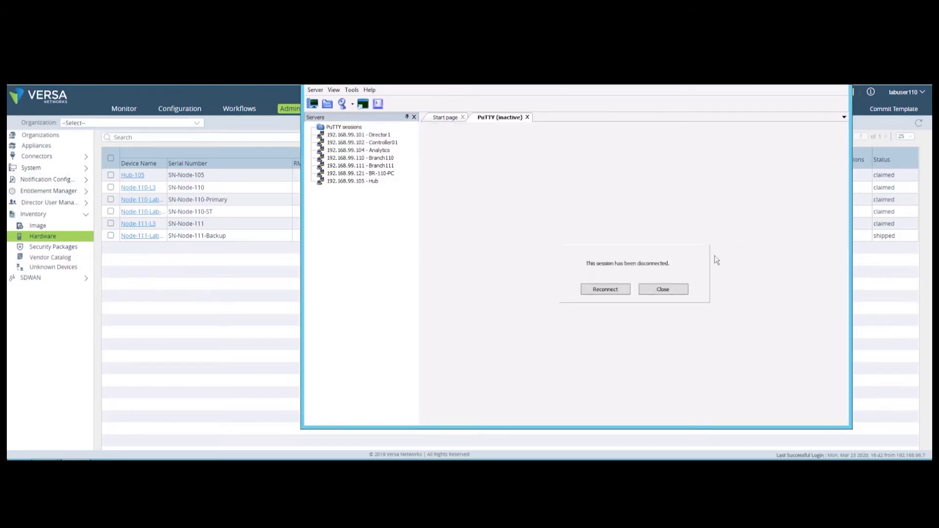
{"action": "left_click", "coordinate": [673, 293]}
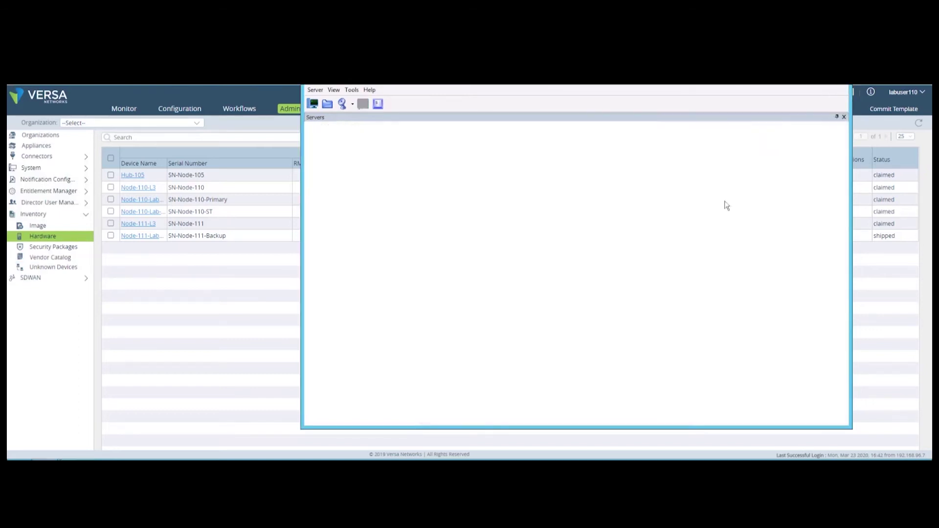
{"action": "left_click", "coordinate": [233, 295]}
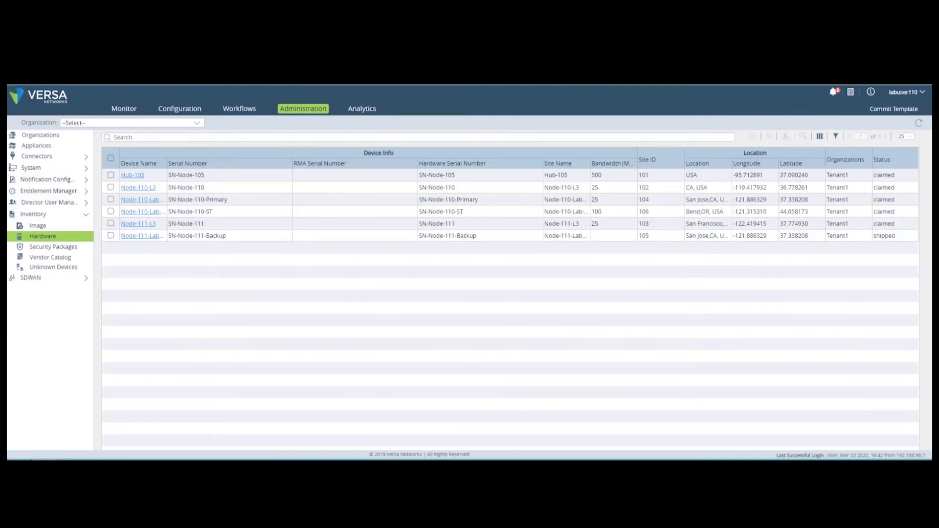
Step: Open QoS-Service-Template and review its Class of Service QoS profiles, policies and schedulers
{"action": "left_click", "coordinate": [176, 109]}
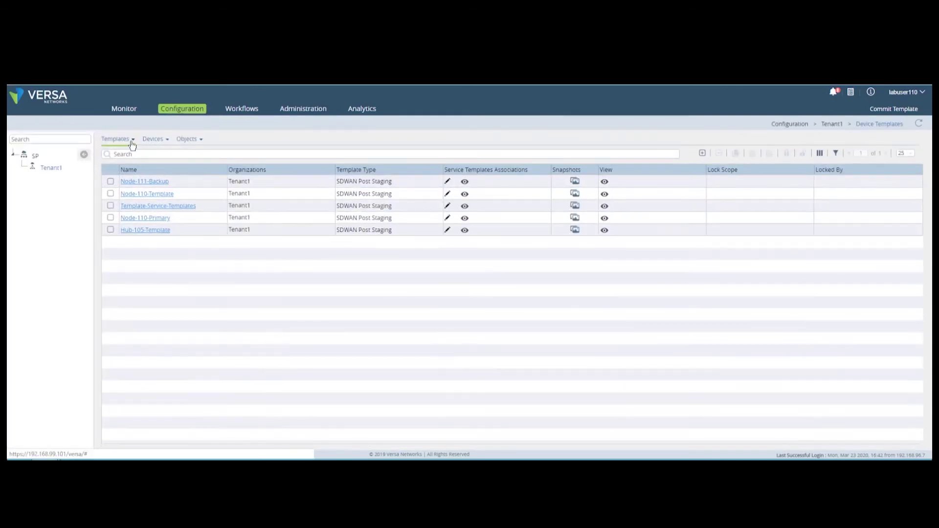
{"action": "left_click", "coordinate": [132, 140]}
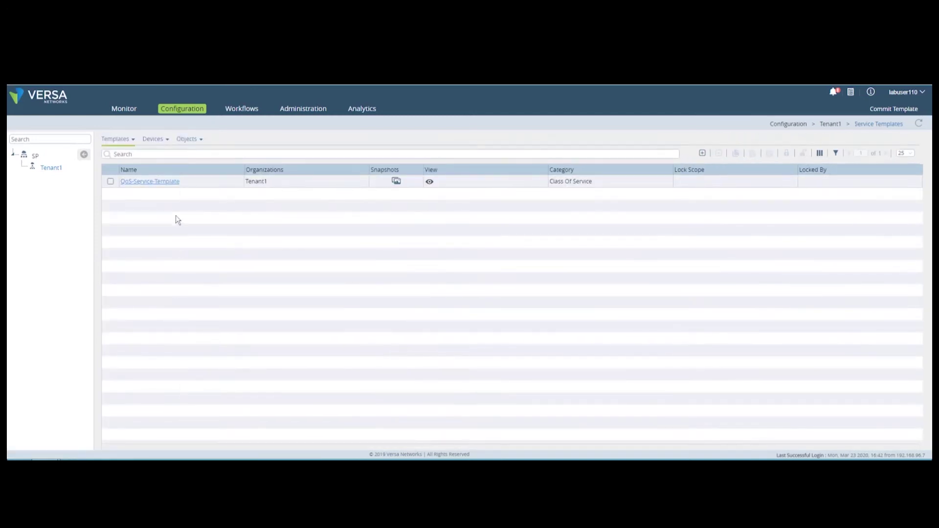
{"action": "left_click", "coordinate": [162, 183]}
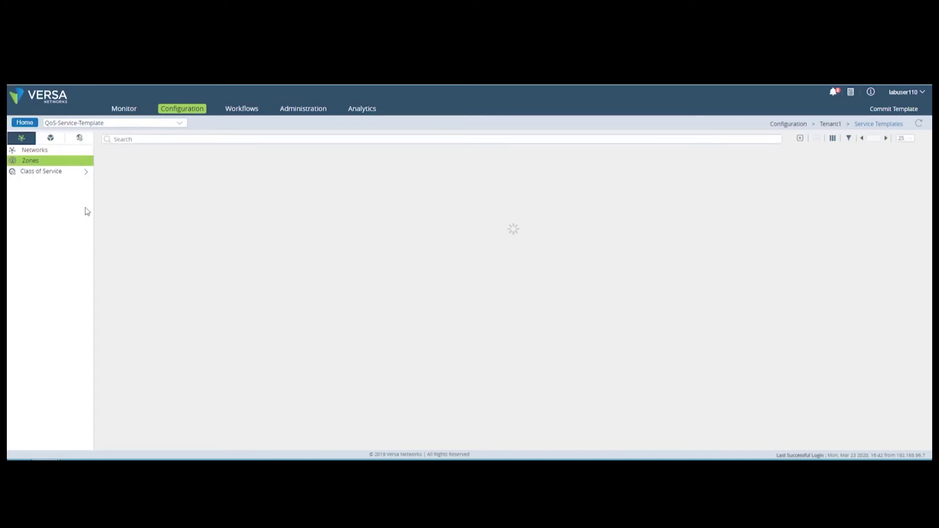
{"action": "left_click", "coordinate": [75, 173]}
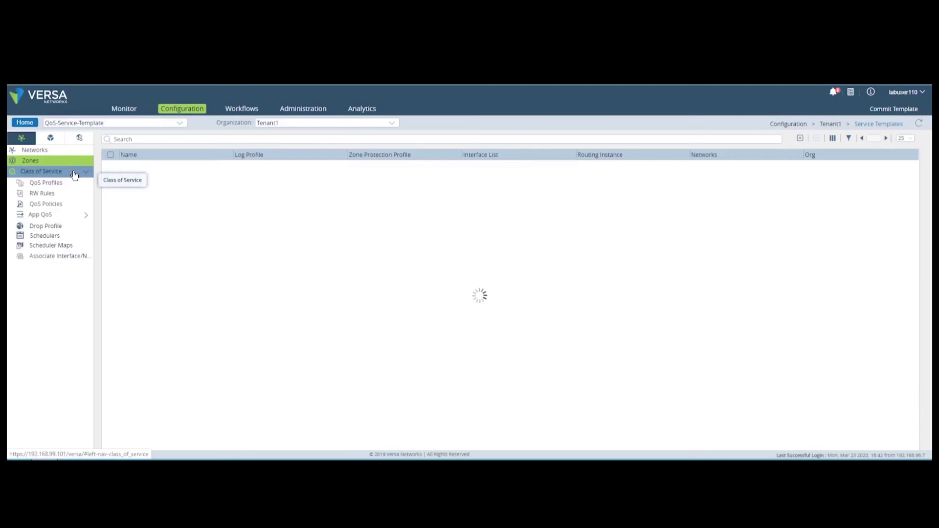
{"action": "left_click", "coordinate": [52, 183]}
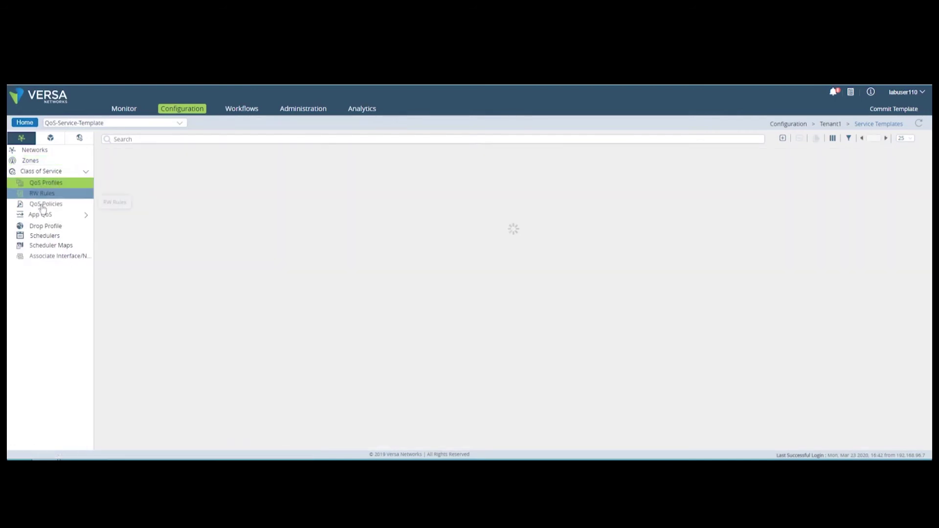
{"action": "left_click", "coordinate": [43, 206]}
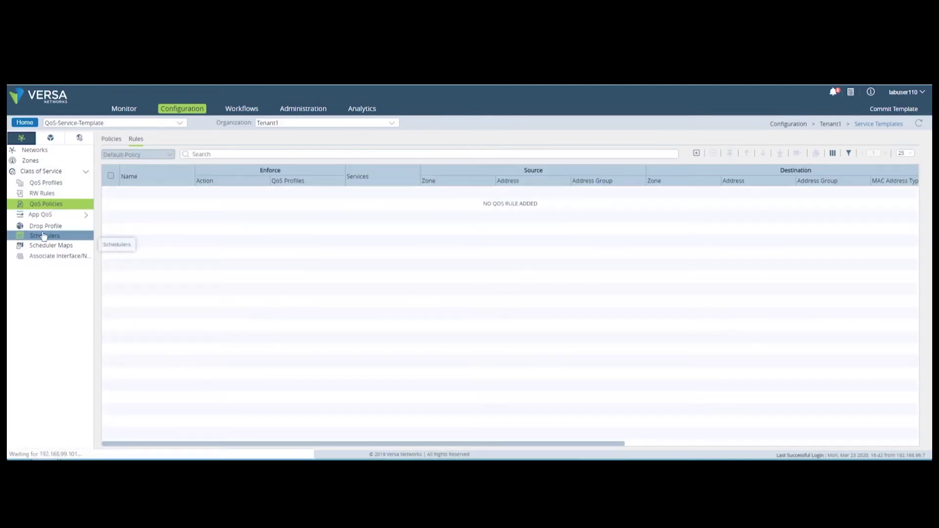
{"action": "left_click", "coordinate": [42, 236]}
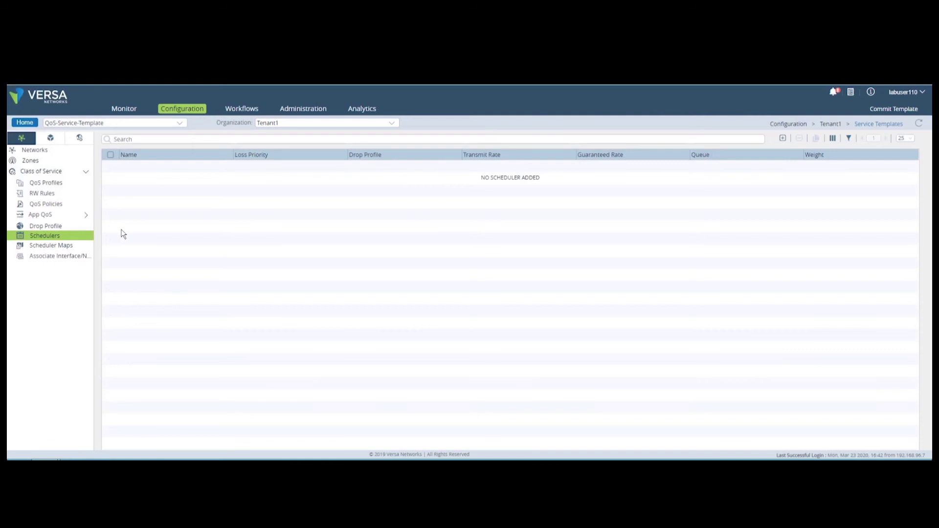
{"action": "left_click", "coordinate": [45, 182]}
Step: Add QoS profile Node-110-EF-Profile: 100000 Kbps, Forwarding Class 4, Loss Priority Low
{"action": "left_click", "coordinate": [783, 138]}
{"action": "left_click", "coordinate": [492, 161]}
{"action": "type", "text": "Node-110-EF-Profile"}
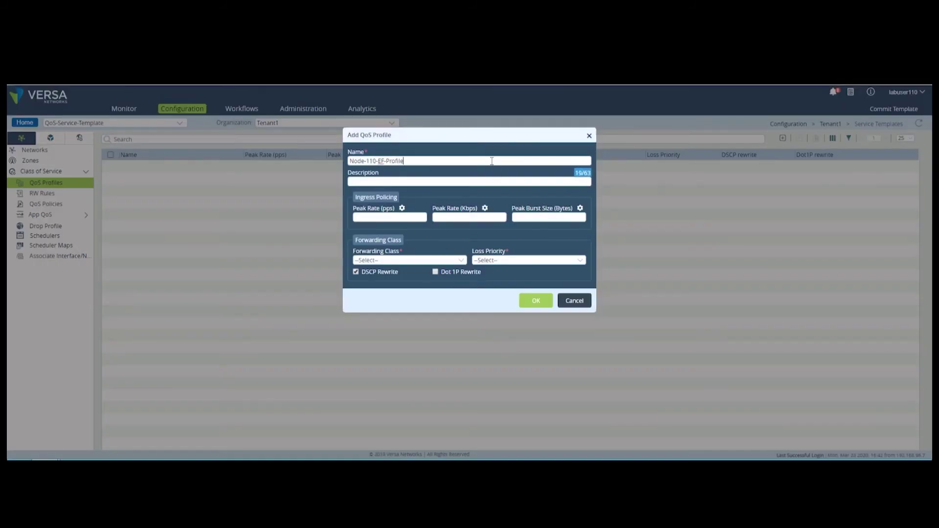
{"action": "type", "text": "100000"}
{"action": "left_click", "coordinate": [528, 261]}
{"action": "left_click", "coordinate": [489, 267]}
{"action": "left_click", "coordinate": [408, 260]}
{"action": "left_click", "coordinate": [410, 278]}
{"action": "left_click", "coordinate": [536, 300]}
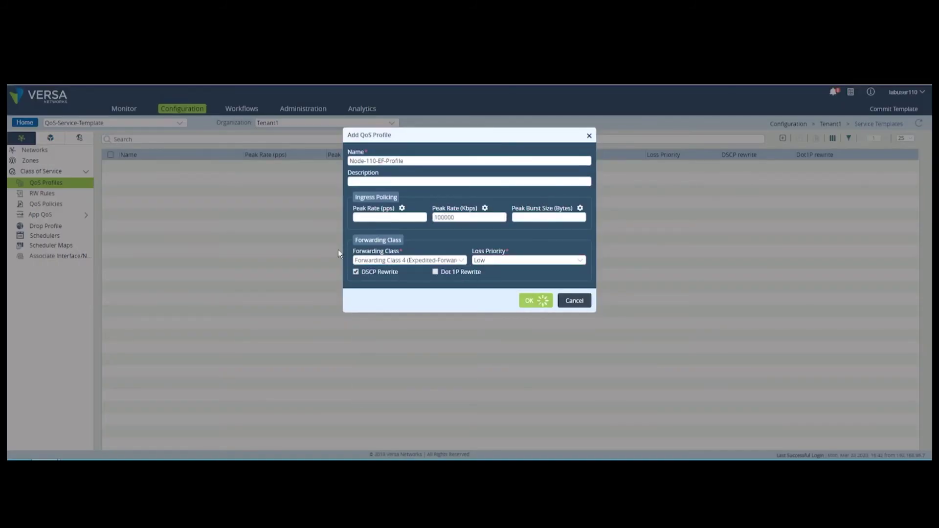
Step: Add QoS profile Node-110-BE-Profile: 50000 Kbps, Forwarding Class 12 best effort, low loss priority
{"action": "left_click", "coordinate": [782, 138]}
{"action": "left_click", "coordinate": [409, 161]}
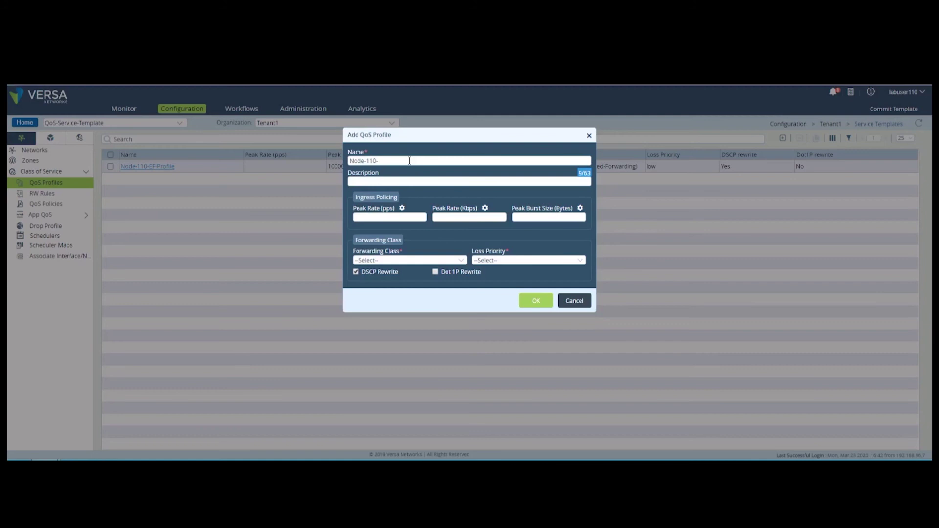
{"action": "type", "text": "Node-110-BE-Profile"}
{"action": "left_click", "coordinate": [469, 217]}
{"action": "type", "text": "50000"}
{"action": "left_click", "coordinate": [528, 260]}
{"action": "left_click", "coordinate": [489, 267]}
{"action": "left_click", "coordinate": [409, 260]}
{"action": "left_click", "coordinate": [391, 373]}
Step: Start a new App QoS rule under the template's App QoS policies
{"action": "left_click", "coordinate": [536, 301]}
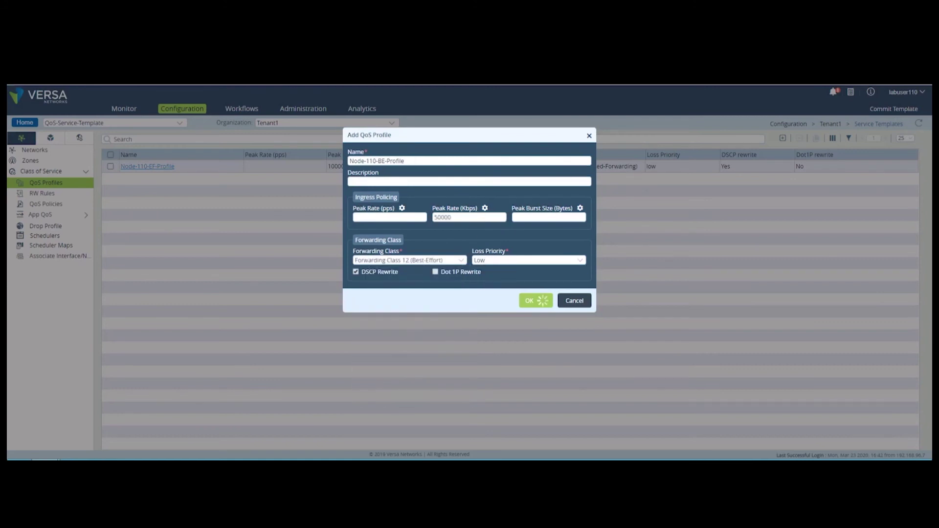
{"action": "left_click", "coordinate": [49, 213]}
{"action": "left_click", "coordinate": [697, 153]}
{"action": "left_click", "coordinate": [341, 176]}
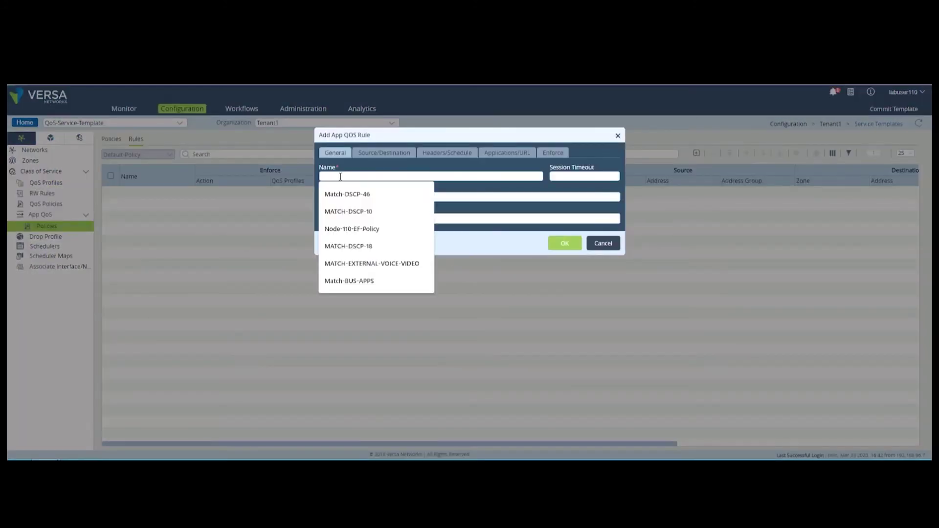
Step: Create App QoS rule Node-110-EF-Policy for SKYPE_FOR_BUSINESS using Node-110-EF-Profile
{"action": "type", "text": "Node-110-EF-Pol"}
{"action": "left_click", "coordinate": [351, 194]}
{"action": "left_click", "coordinate": [507, 153]}
{"action": "left_click", "coordinate": [452, 177]}
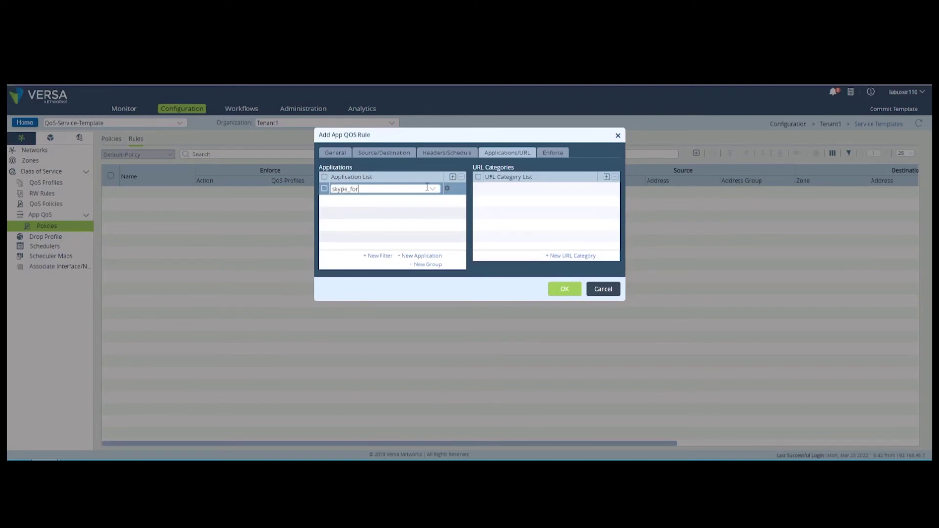
{"action": "left_click", "coordinate": [398, 223]}
{"action": "left_click", "coordinate": [552, 153]}
{"action": "left_click", "coordinate": [545, 187]}
{"action": "left_click", "coordinate": [545, 203]}
{"action": "left_click", "coordinate": [564, 224]}
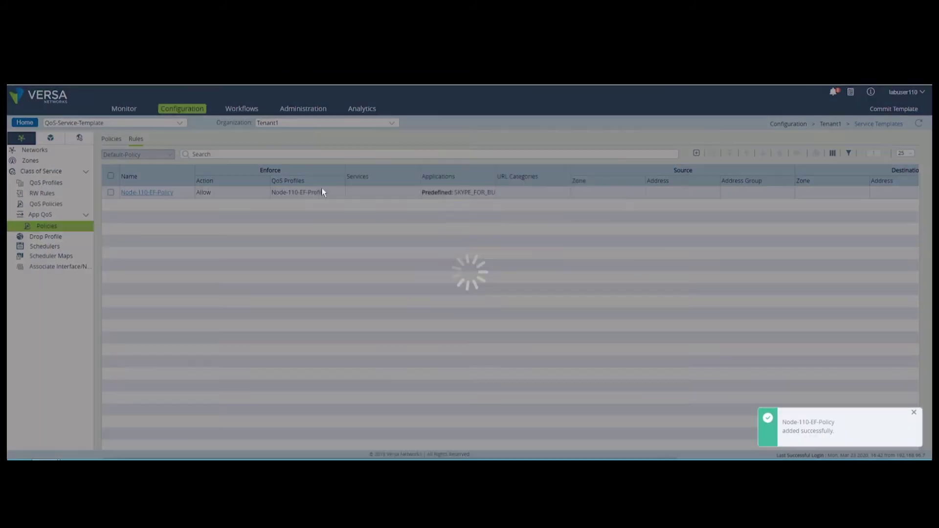
Step: Create a best-effort App QoS rule matching a URL category with its QoS profile
{"action": "left_click", "coordinate": [697, 153]}
{"action": "left_click", "coordinate": [340, 176]}
{"action": "type", "text": "Node-110-B"}
{"action": "left_click", "coordinate": [351, 228]}
{"action": "left_click", "coordinate": [507, 153]}
{"action": "left_click", "coordinate": [538, 188]}
{"action": "left_click", "coordinate": [503, 199]}
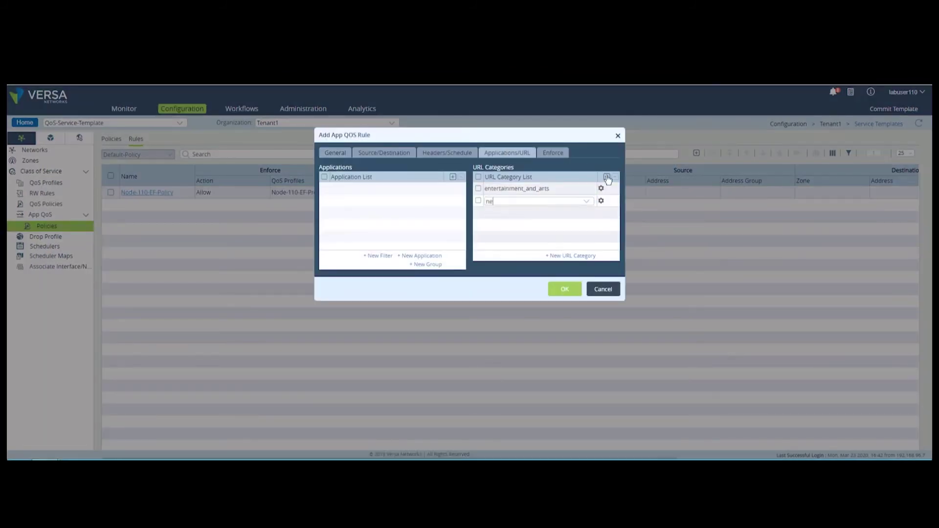
{"action": "left_click", "coordinate": [552, 153]}
{"action": "left_click", "coordinate": [545, 188]}
{"action": "left_click", "coordinate": [544, 199]}
Step: Add scheduler Node-110-NC-Scheduler with a 20000 Kbps guaranteed rate
{"action": "left_click", "coordinate": [564, 229]}
{"action": "left_click", "coordinate": [44, 246]}
{"action": "left_click", "coordinate": [783, 138]}
{"action": "left_click", "coordinate": [469, 160]}
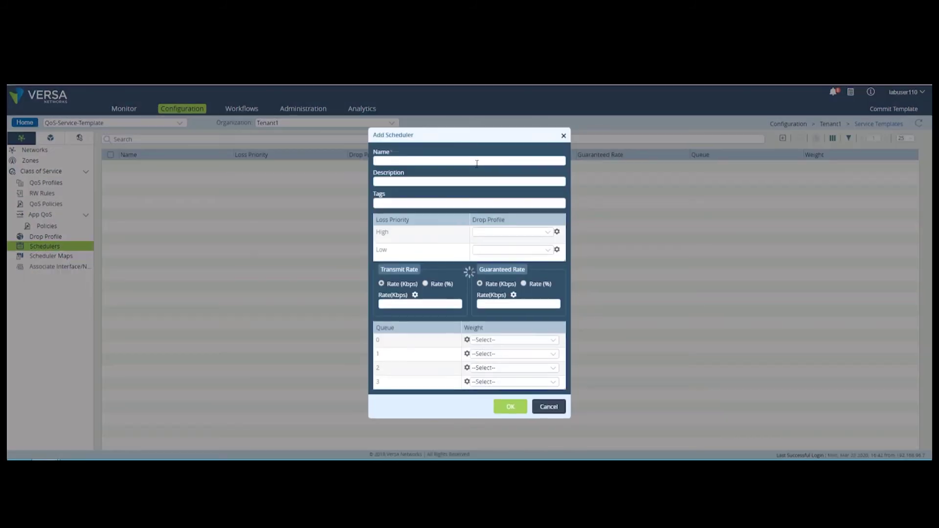
{"action": "type", "text": "Node-110-NC-Scheduler"}
{"action": "left_click", "coordinate": [519, 296]}
{"action": "type", "text": "20000"}
{"action": "left_click", "coordinate": [513, 332]}
{"action": "left_click", "coordinate": [510, 399]}
Step: Add schedulers Node-110-AF-Scheduler and Node-110-EF-Scheduler, each at 20000 Kbps guaranteed rate
{"action": "left_click", "coordinate": [782, 138]}
{"action": "type", "text": "Node-110-AF-Scheduler"}
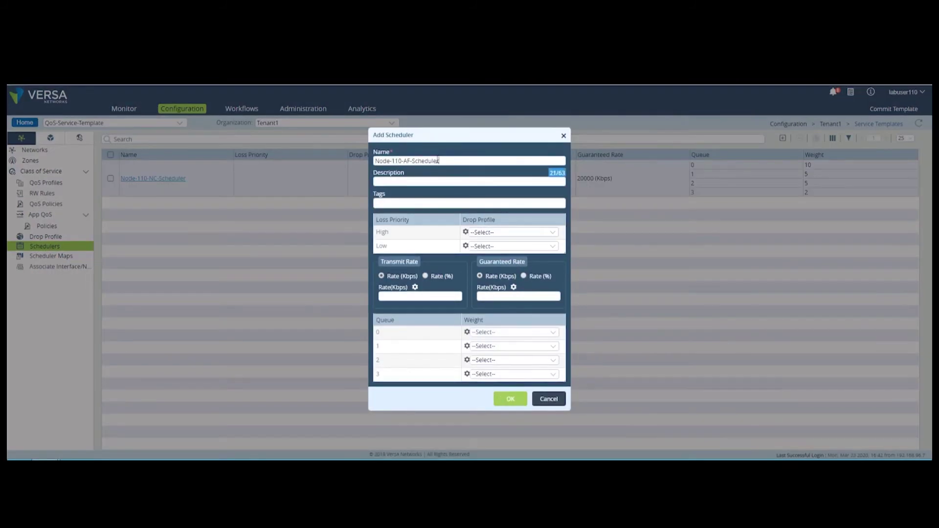
{"action": "left_click", "coordinate": [518, 296]}
{"action": "type", "text": "20000"}
{"action": "left_click", "coordinate": [548, 399]}
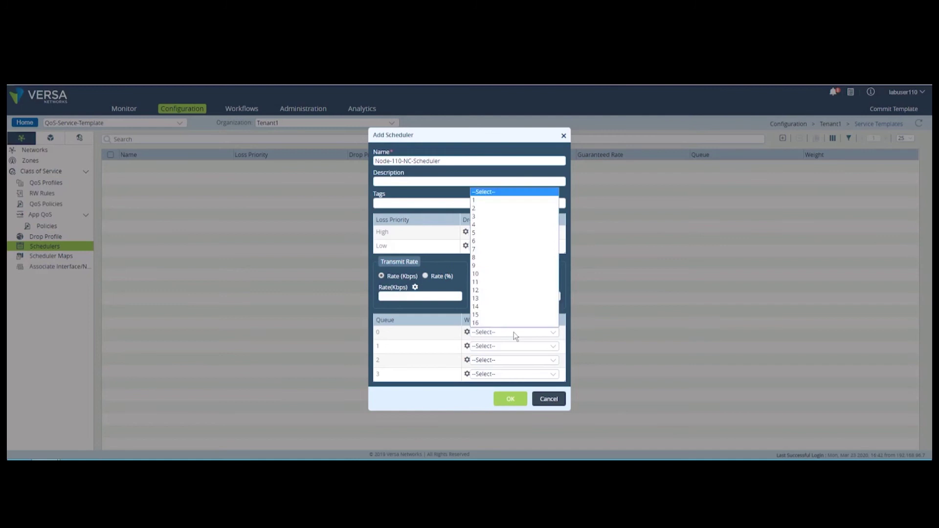
{"action": "left_click", "coordinate": [426, 160]}
{"action": "type", "text": "Node-110-EF-Scheduler"}
{"action": "left_click", "coordinate": [518, 296]}
{"action": "type", "text": "20000"}
{"action": "left_click", "coordinate": [510, 399]}
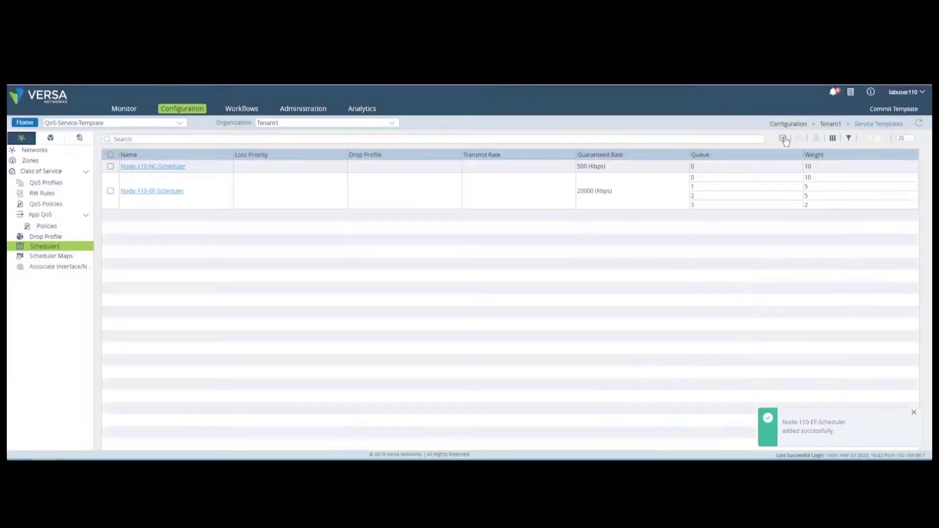
{"action": "left_click", "coordinate": [782, 138]}
Step: Set Node-110-AF-Scheduler to 20000 Kbps with 16/4/4/4 weights and add Node-110-BE-Scheduler
{"action": "type", "text": "Node-110-AF-Scheduler"}
{"action": "left_click", "coordinate": [519, 295]}
{"action": "type", "text": "20000"}
{"action": "left_click", "coordinate": [514, 332]}
{"action": "left_click", "coordinate": [510, 398]}
{"action": "left_click", "coordinate": [782, 138]}
{"action": "type", "text": "Node-110-BE-"}
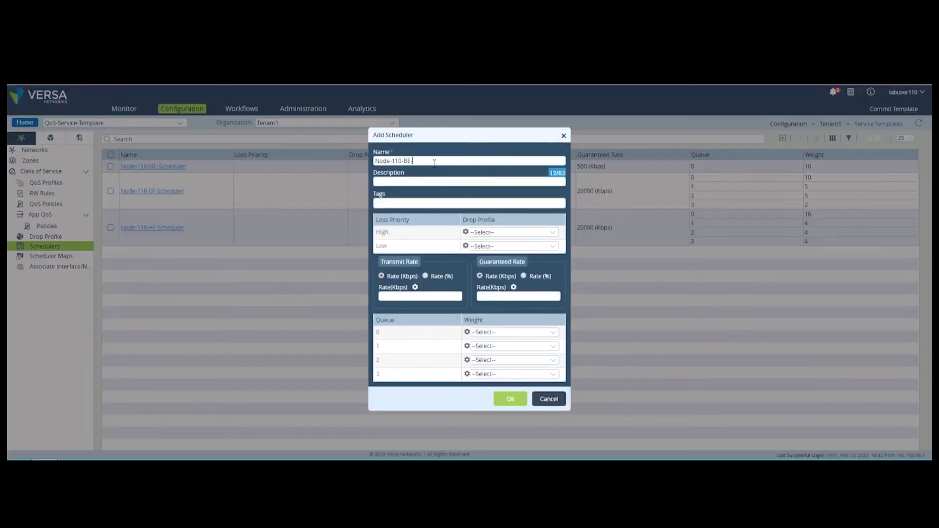
{"action": "left_click", "coordinate": [510, 398]}
Step: Create scheduler map Node-110-SM mapping traffic classes 0–3 to NC, EF, AF and BE schedulers
{"action": "left_click", "coordinate": [51, 256]}
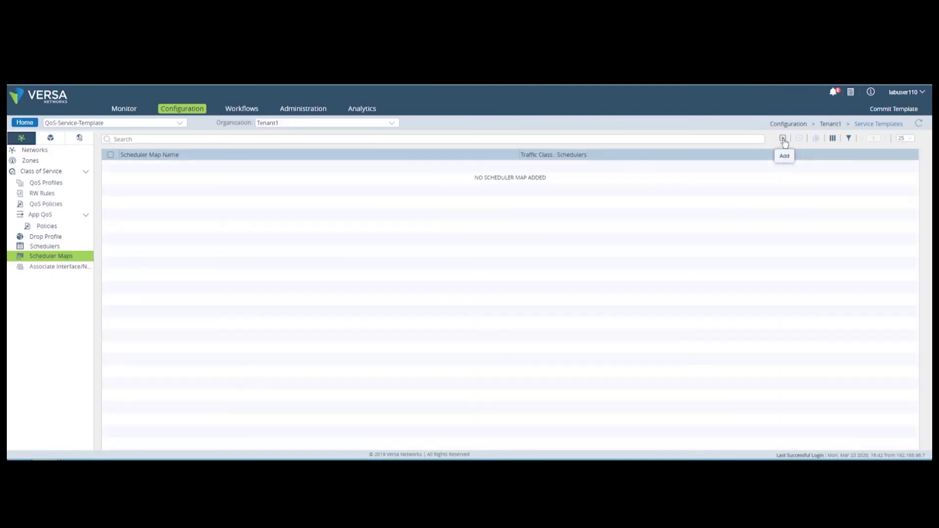
{"action": "left_click", "coordinate": [782, 138]}
{"action": "type", "text": "Node-110-SM"}
{"action": "left_click", "coordinate": [496, 232]}
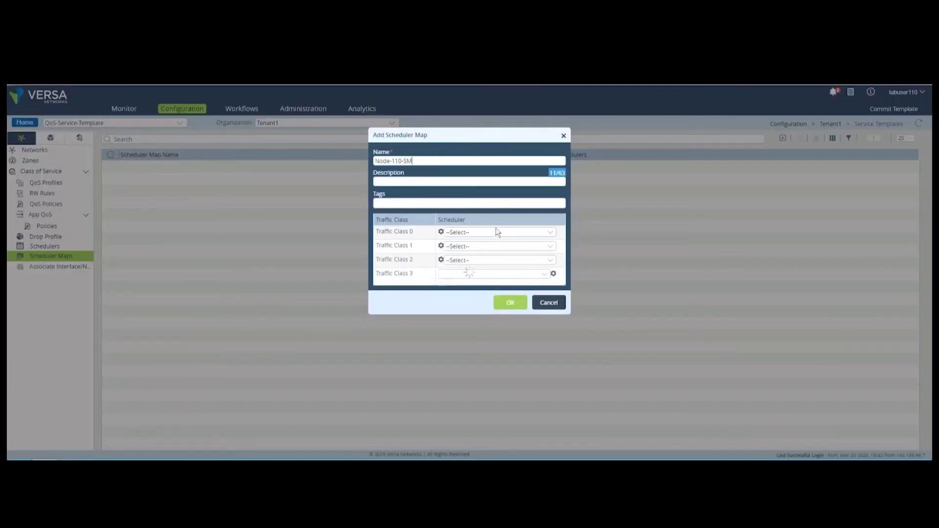
{"action": "left_click", "coordinate": [477, 249]}
{"action": "left_click", "coordinate": [496, 245]}
{"action": "left_click", "coordinate": [476, 272]}
{"action": "left_click", "coordinate": [496, 260]}
{"action": "left_click", "coordinate": [477, 293]}
{"action": "left_click", "coordinate": [496, 274]}
{"action": "left_click", "coordinate": [476, 315]}
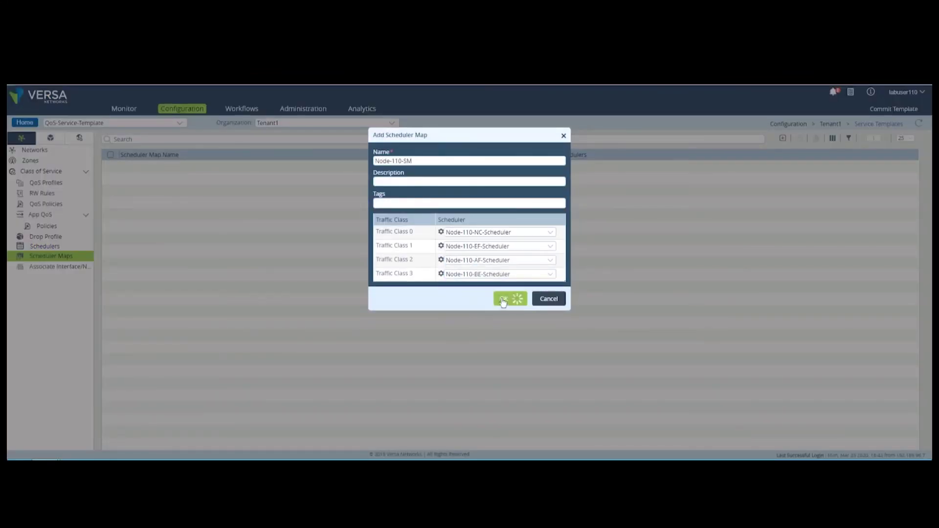
{"action": "left_click", "coordinate": [510, 298]}
{"action": "left_click", "coordinate": [51, 266]}
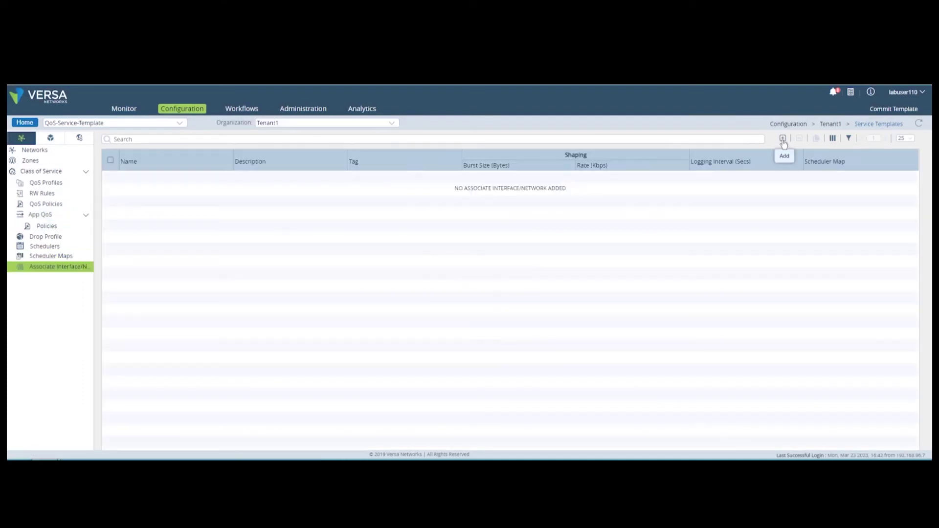
Step: Associate a variable-named interface with scheduler map Node-110-SM, then return to device templates
{"action": "left_click", "coordinate": [782, 138]}
{"action": "left_click", "coordinate": [400, 161]}
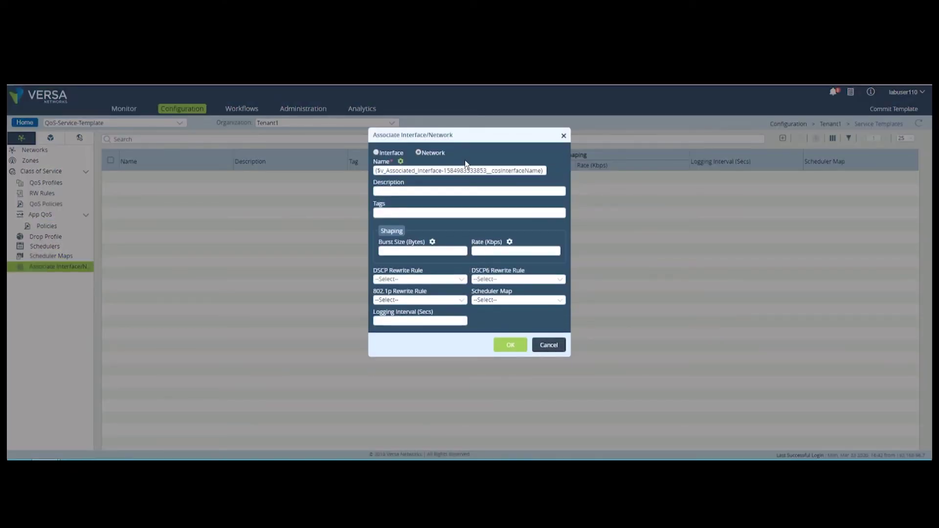
{"action": "left_click", "coordinate": [518, 300]}
{"action": "left_click", "coordinate": [494, 315]}
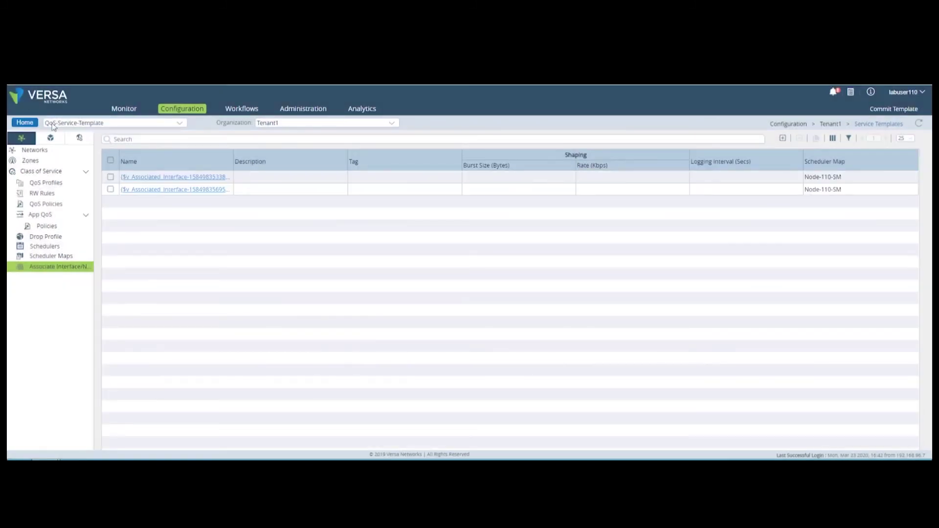
{"action": "left_click", "coordinate": [31, 125]}
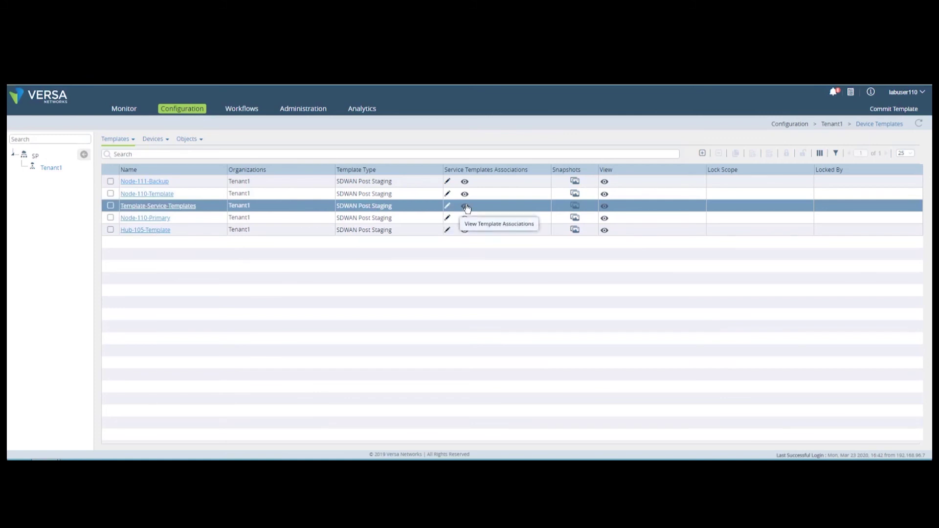
{"action": "left_click", "coordinate": [464, 206]}
Step: Save DG-Service-Templates bind data for SN-Node-110-ST with interface values MPLS and INET
{"action": "left_click", "coordinate": [540, 400]}
{"action": "left_click", "coordinate": [154, 139]}
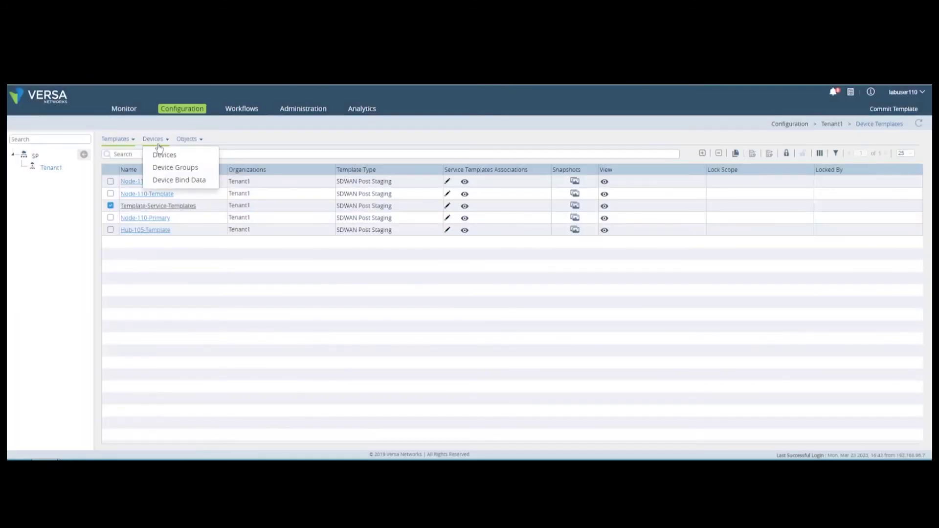
{"action": "left_click", "coordinate": [162, 180]}
{"action": "left_click", "coordinate": [215, 154]}
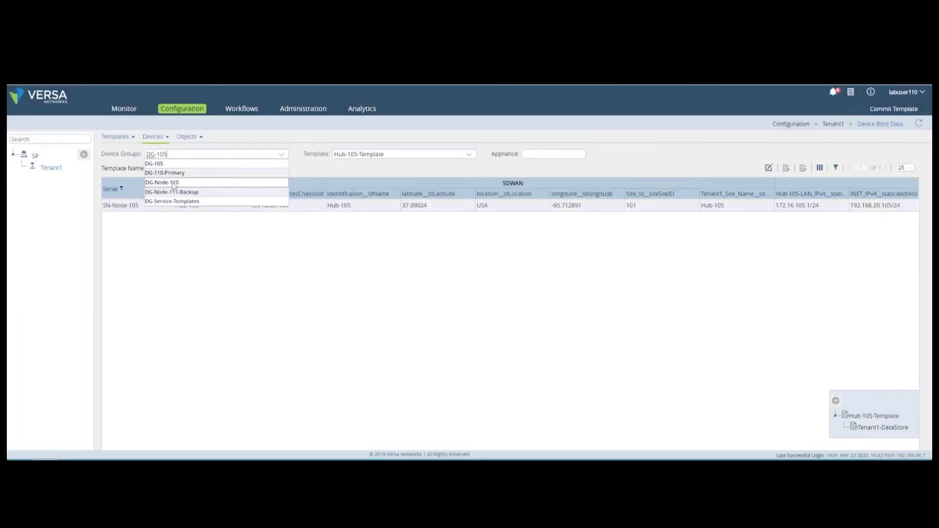
{"action": "left_click", "coordinate": [189, 203]}
{"action": "left_click", "coordinate": [870, 418]}
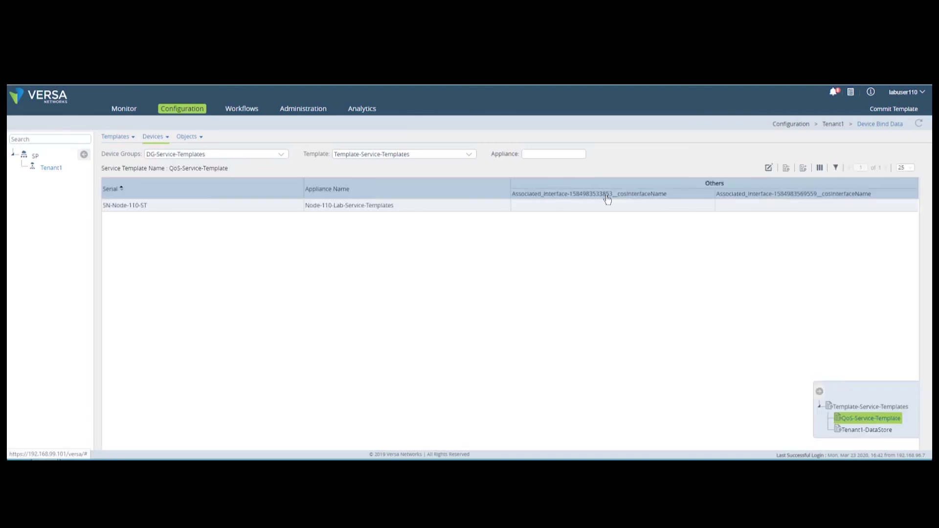
{"action": "left_click", "coordinate": [768, 168]}
{"action": "left_click", "coordinate": [249, 210]}
{"action": "type", "text": "MPLS"}
{"action": "key", "text": "Tab"}
{"action": "type", "text": "INET"}
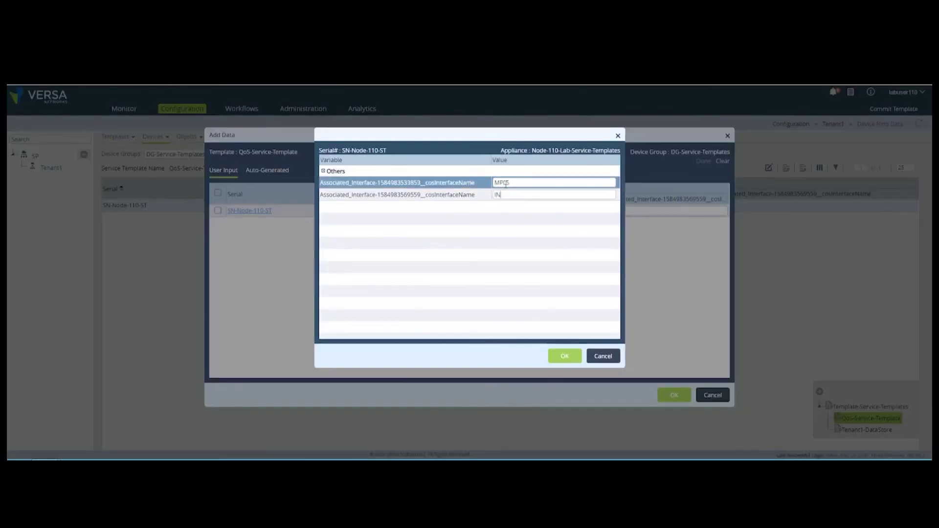
{"action": "left_click", "coordinate": [565, 356]}
{"action": "left_click", "coordinate": [675, 396]}
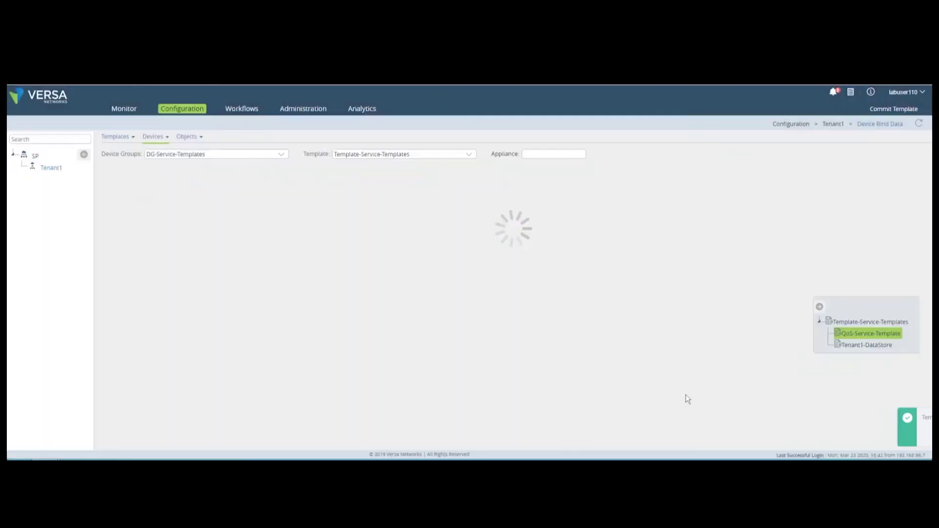
Step: Commit Template-Service-Templates and check class-of-service on vni-0/0.0 in the CLI
{"action": "left_click", "coordinate": [893, 109]}
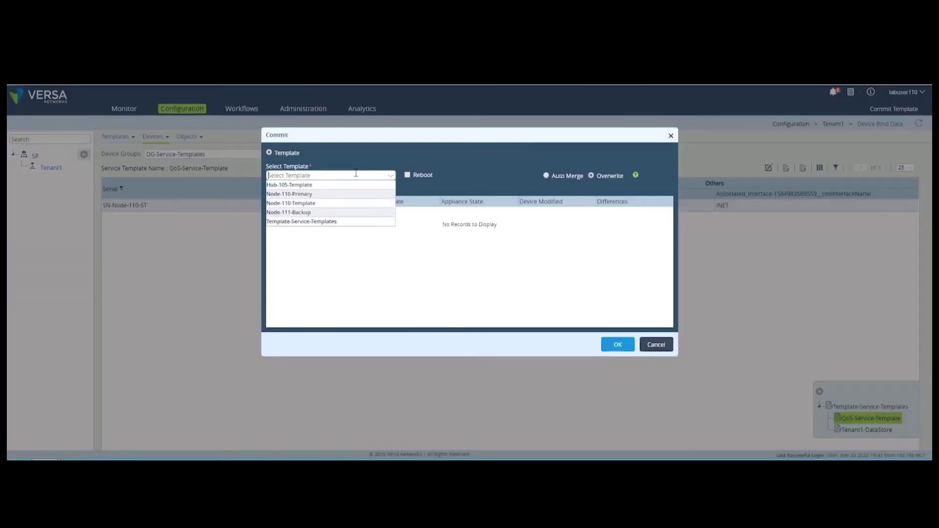
{"action": "left_click", "coordinate": [342, 218]}
{"action": "left_click", "coordinate": [613, 344]}
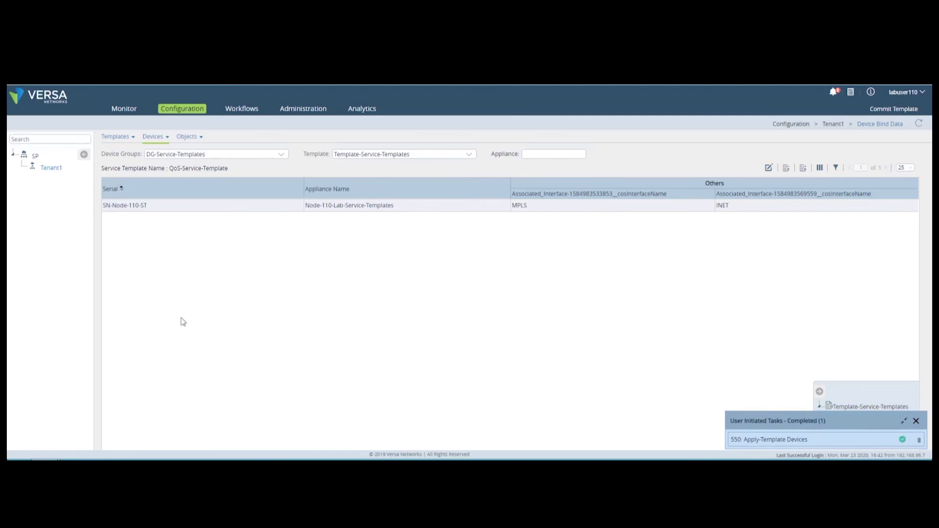
{"action": "type", "text": "show cla"}
{"action": "type", "text": "ss-of-services interfaces extensive vni-"}
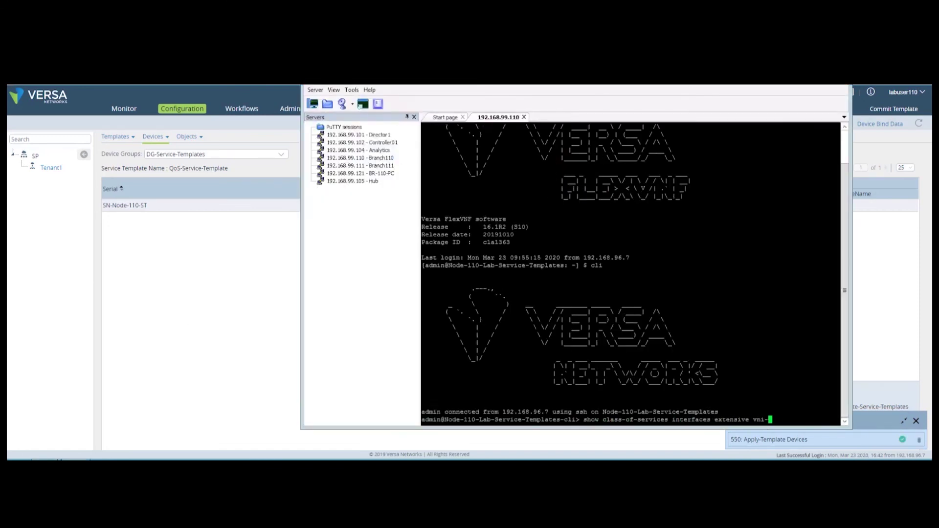
{"action": "type", "text": "0/0.0"}
{"action": "key", "text": "Return"}
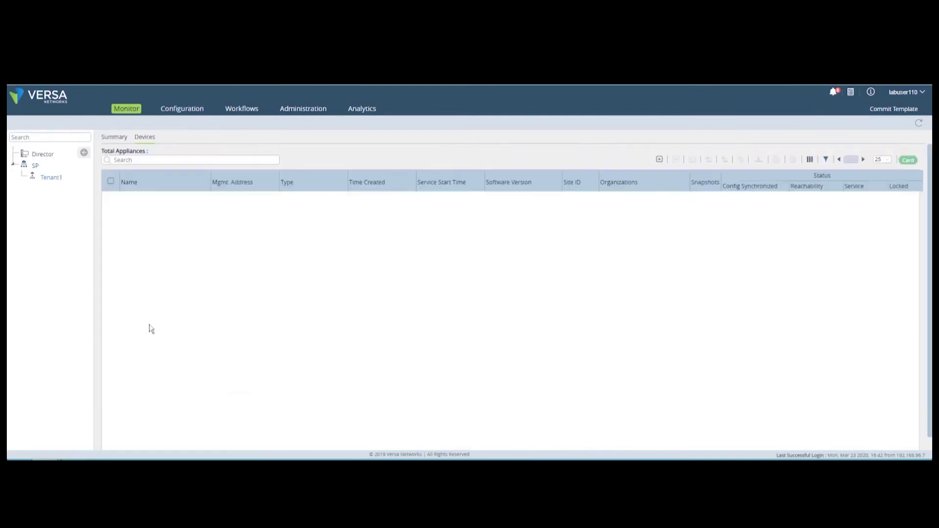
{"action": "left_click", "coordinate": [132, 248]}
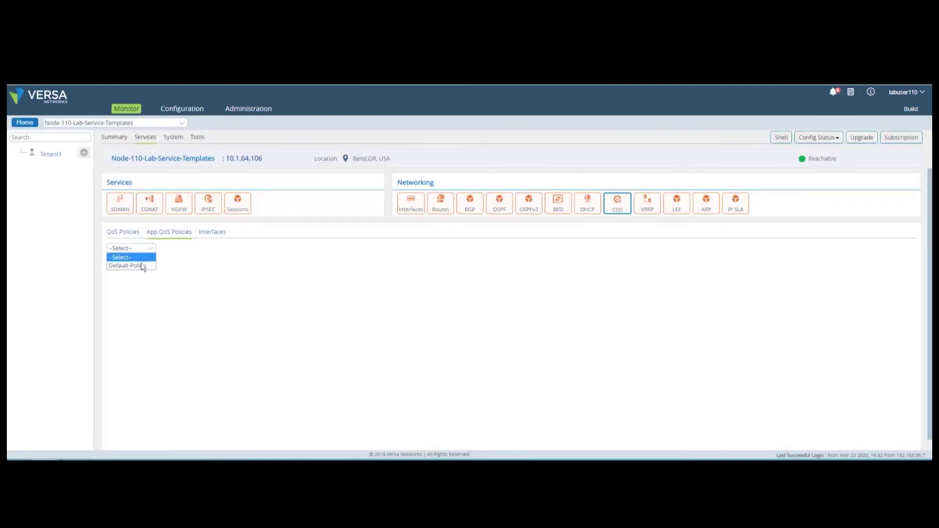
Step: Clone QoS-Service-Template as QoS-Service-Template-STRICT and cap Node-110-BE-Scheduler at 5000 Kbps
{"action": "left_click", "coordinate": [128, 266]}
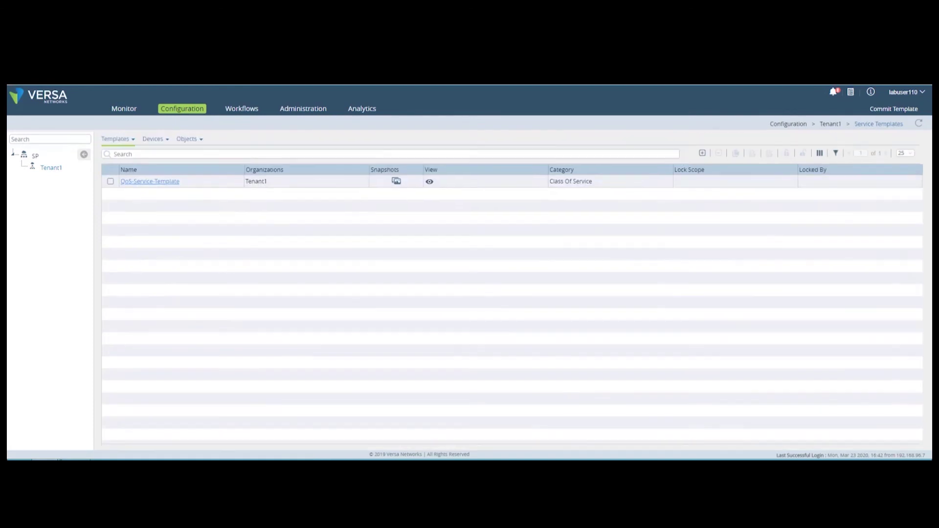
{"action": "left_click", "coordinate": [110, 181]}
{"action": "left_click", "coordinate": [735, 153]}
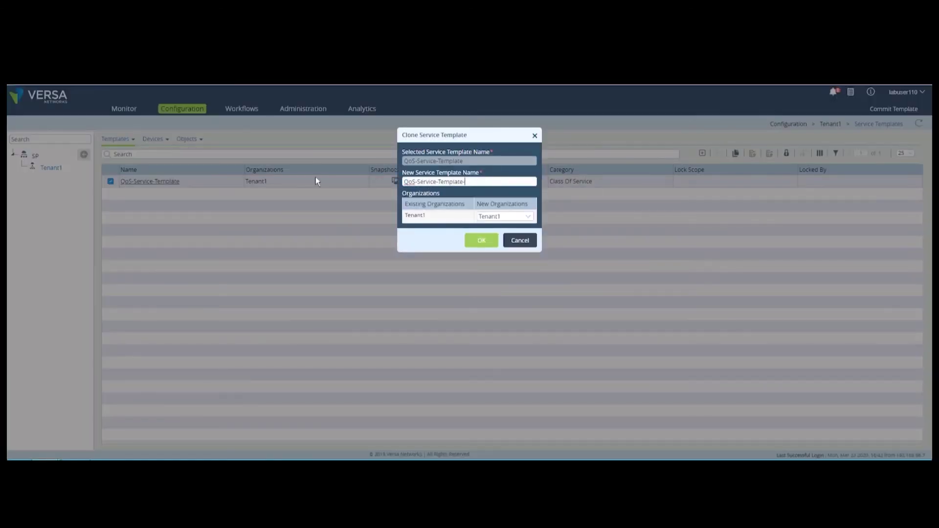
{"action": "left_click", "coordinate": [477, 241]}
{"action": "left_click", "coordinate": [149, 180]}
{"action": "left_click", "coordinate": [41, 171]}
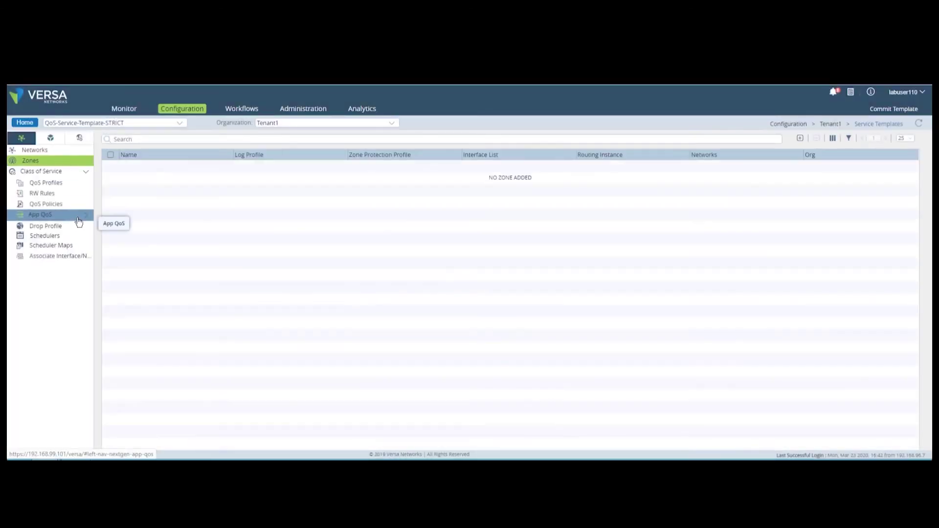
{"action": "left_click", "coordinate": [45, 235]}
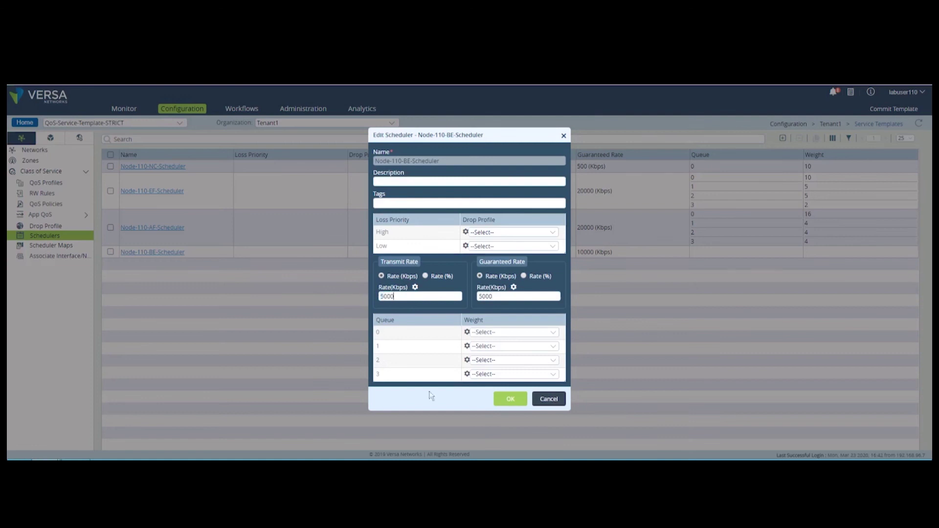
{"action": "left_click", "coordinate": [510, 398]}
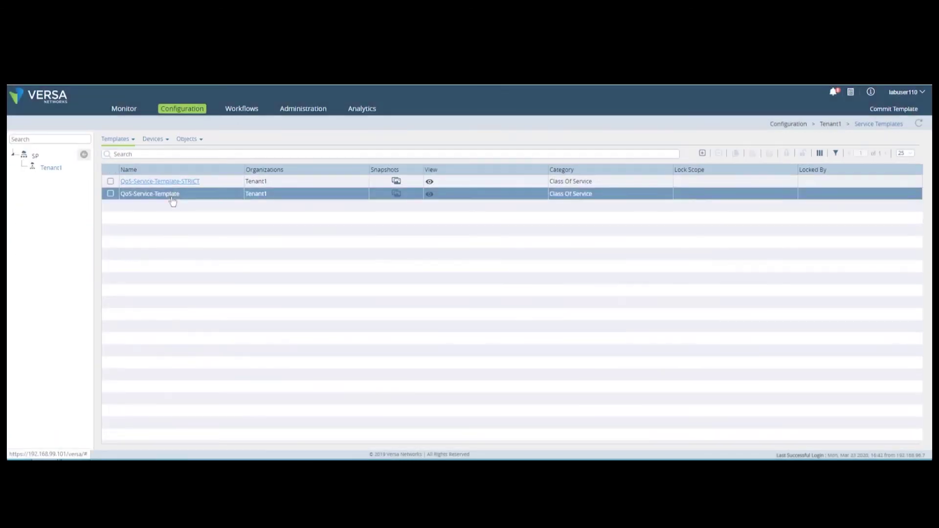
Step: Replace QoS-Service-Template with the STRICT clone in Template-Service-Templates and commit it
{"action": "left_click", "coordinate": [153, 139]}
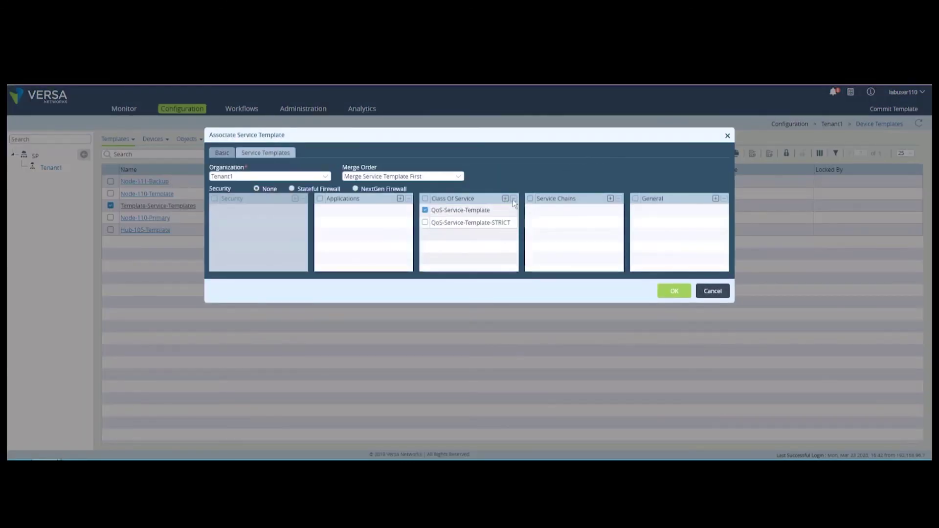
{"action": "left_click", "coordinate": [513, 199]}
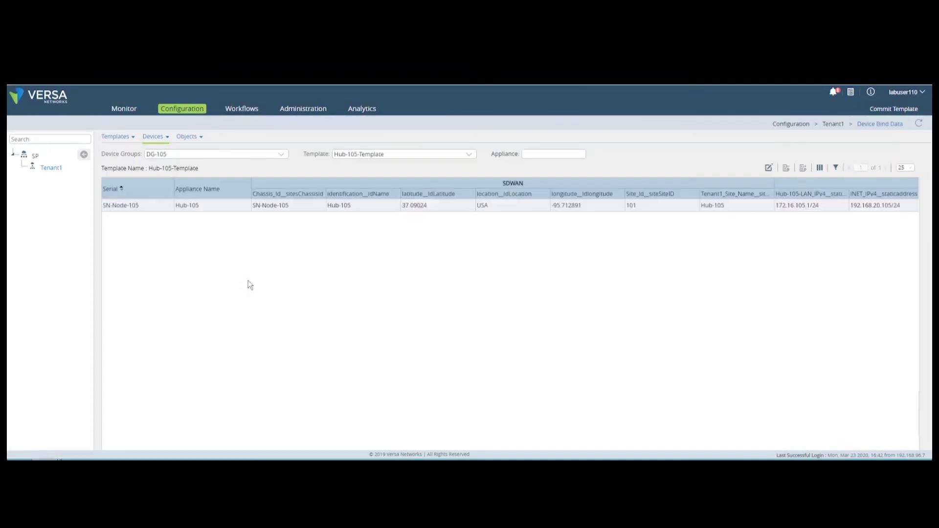
{"action": "left_click", "coordinate": [865, 418]}
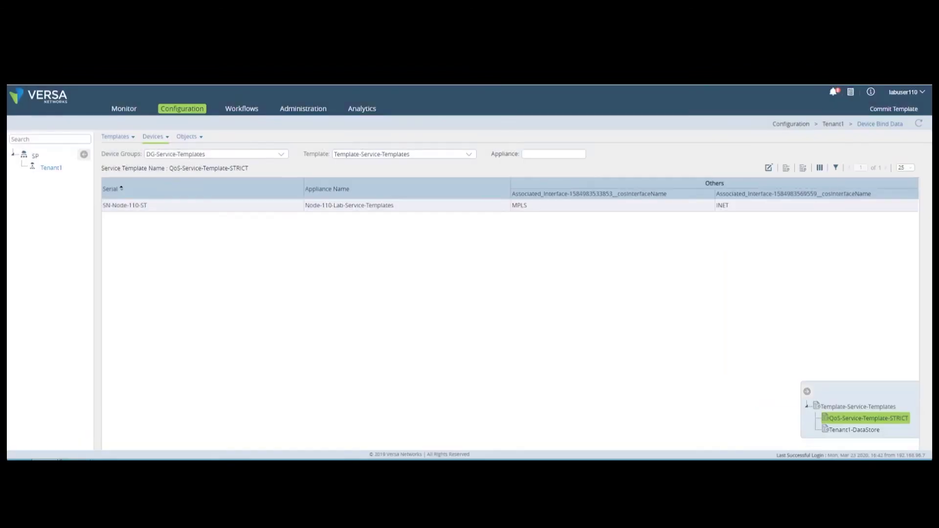
{"action": "left_click", "coordinate": [893, 109]}
{"action": "left_click", "coordinate": [617, 344]}
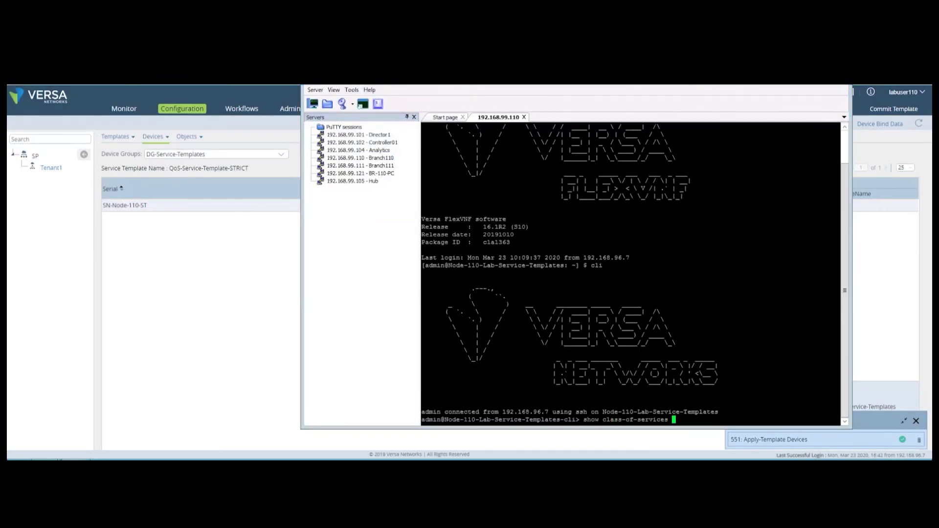
Step: Check vni-0/0.0 class-of-service details show Best-Effort at 5000-5000 kbps, then exit Node-110's CLI
{"action": "type", "text": "interfaces extensive int"}
{"action": "key", "text": "Return"}
{"action": "type", "text": "vni-0/0.0"}
{"action": "type", "text": "qexit"}
{"action": "key", "text": "Return"}
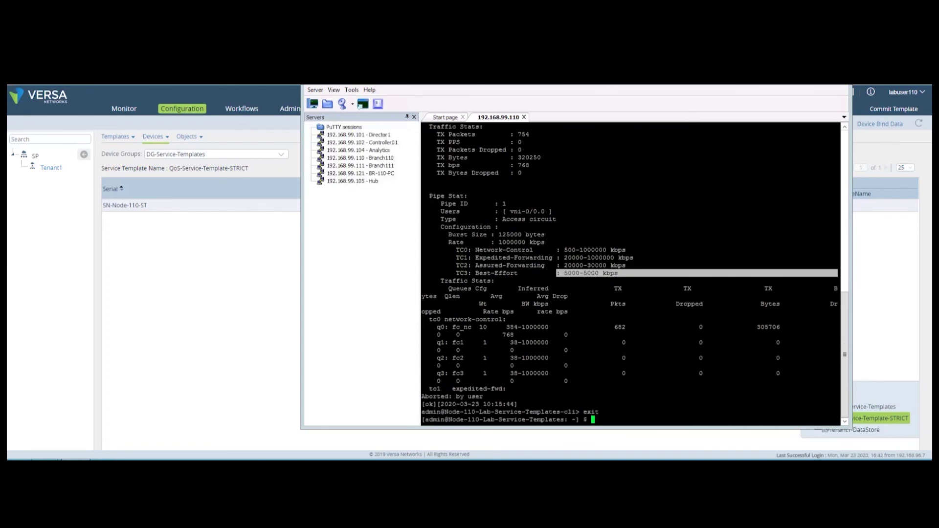
{"action": "left_click", "coordinate": [257, 299]}
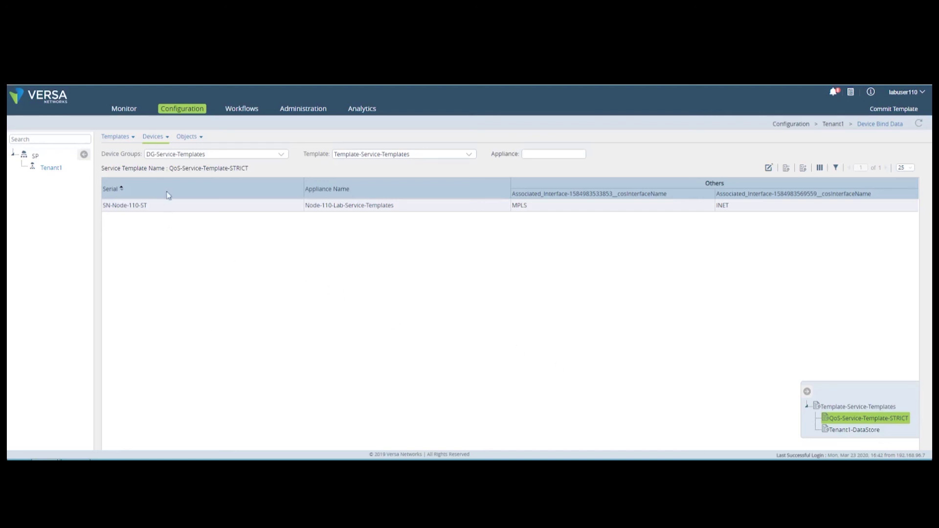
Step: Create a NextGen Firewall service template named Security-Service-Template
{"action": "left_click", "coordinate": [130, 139]}
{"action": "left_click", "coordinate": [122, 167]}
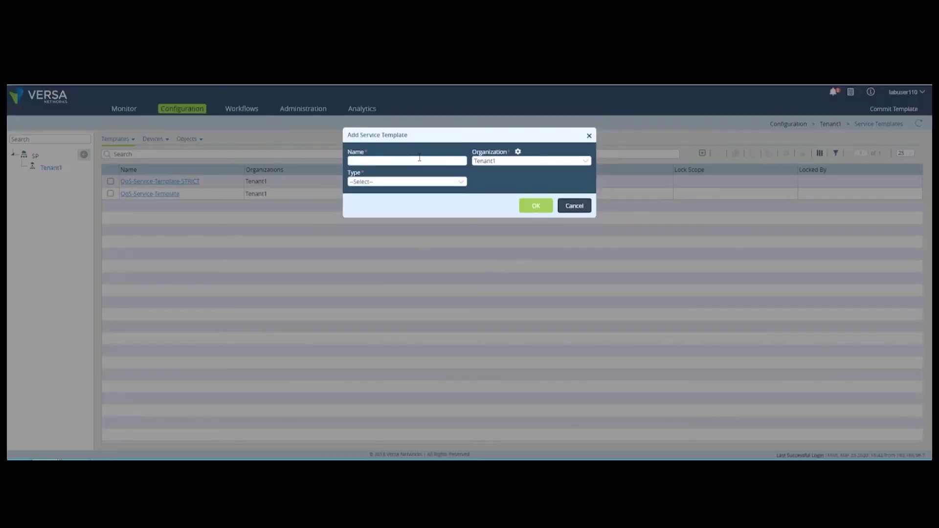
{"action": "type", "text": "-Service-Template"}
{"action": "left_click", "coordinate": [407, 181]}
{"action": "left_click", "coordinate": [382, 208]}
{"action": "left_click", "coordinate": [536, 205]}
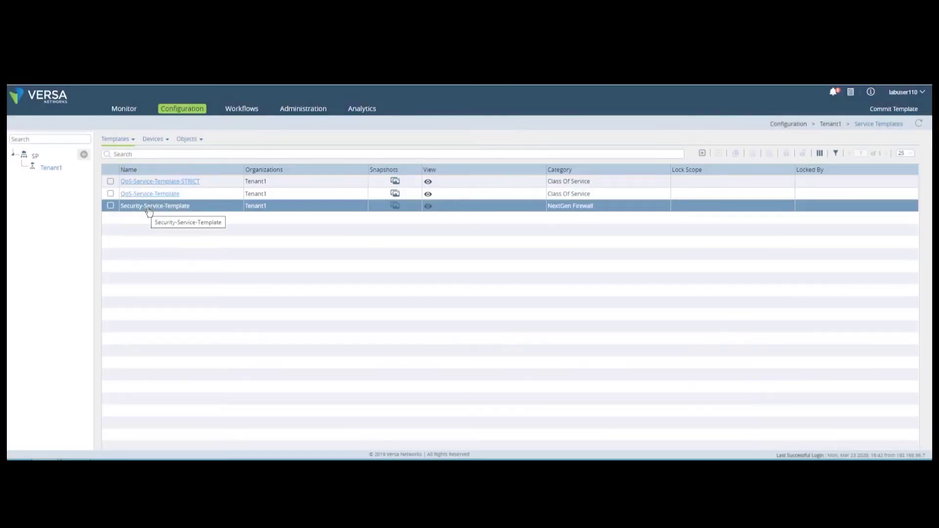
{"action": "left_click", "coordinate": [152, 206]}
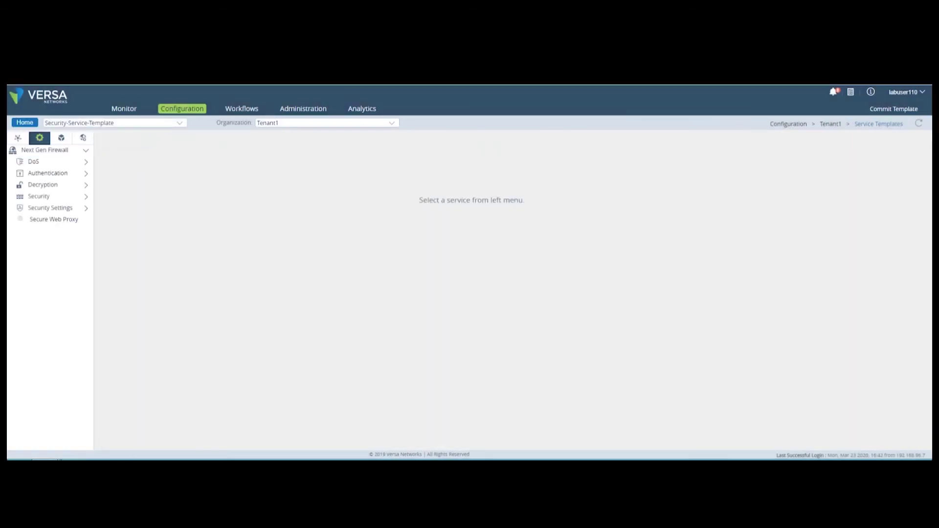
Step: Add security policy rule SS-Template-Rule to the template and view its Enforce settings
{"action": "left_click", "coordinate": [83, 196]}
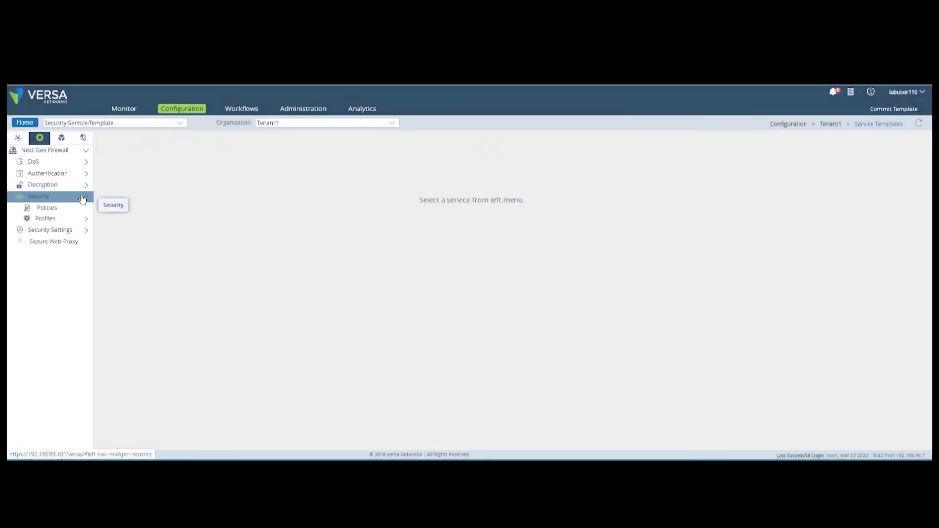
{"action": "left_click", "coordinate": [47, 207]}
{"action": "left_click", "coordinate": [696, 153]}
{"action": "type", "text": "SS-Template-Rule"}
{"action": "left_click", "coordinate": [549, 153]}
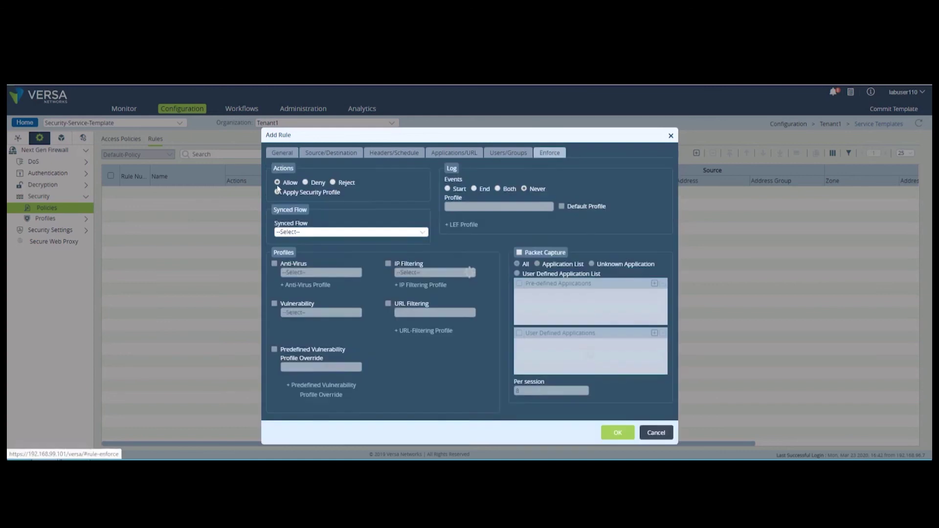